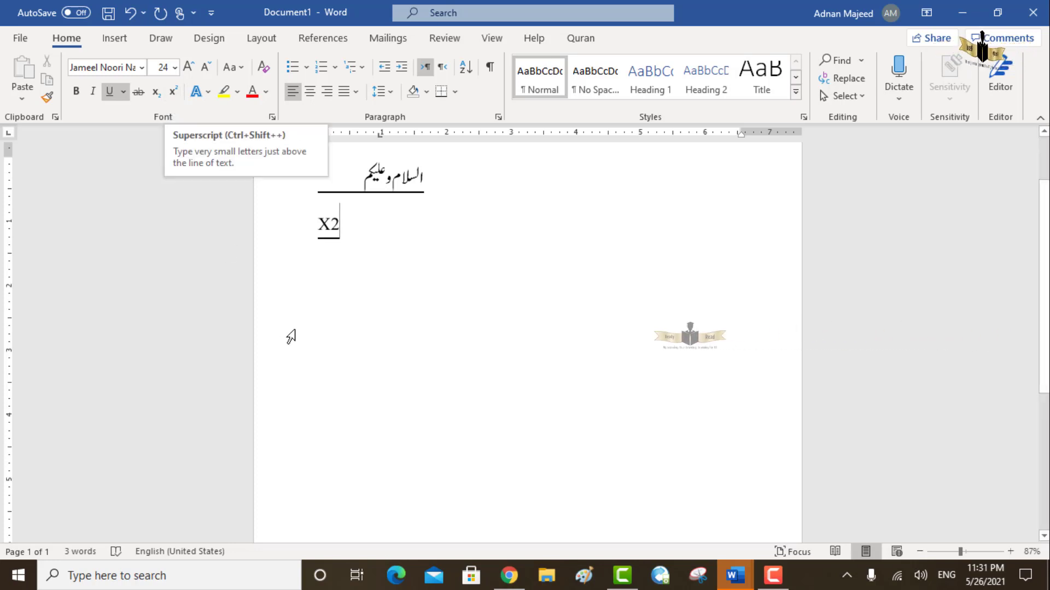
# - Try the 2 after the X as subscript and as superscript, deleting the digit each time
pyautogui.press('BackSpace')
pyautogui.click(156, 91)
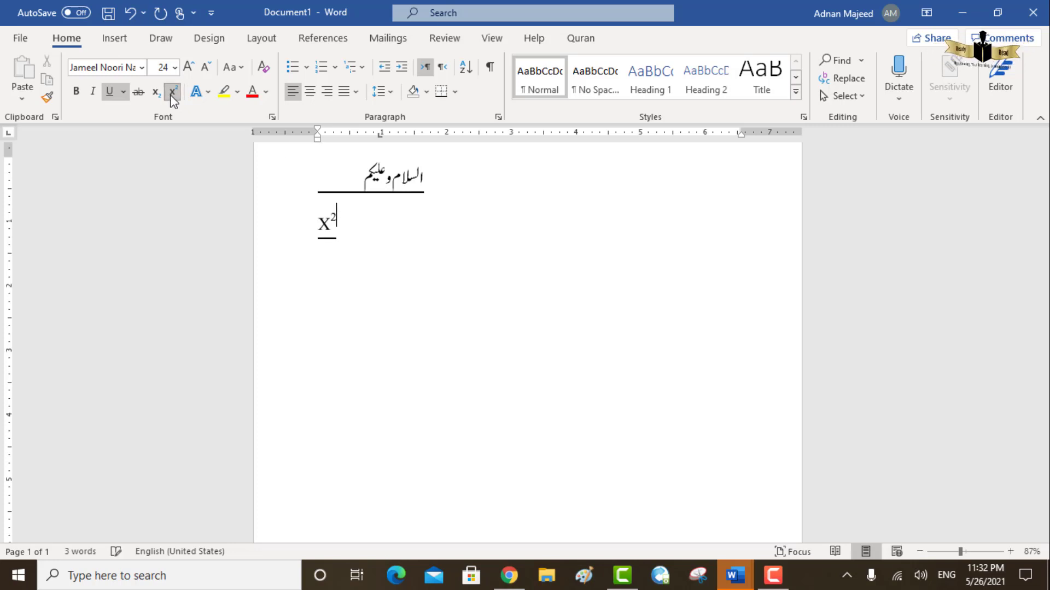
pyautogui.press('BackSpace')
pyautogui.click(173, 93)
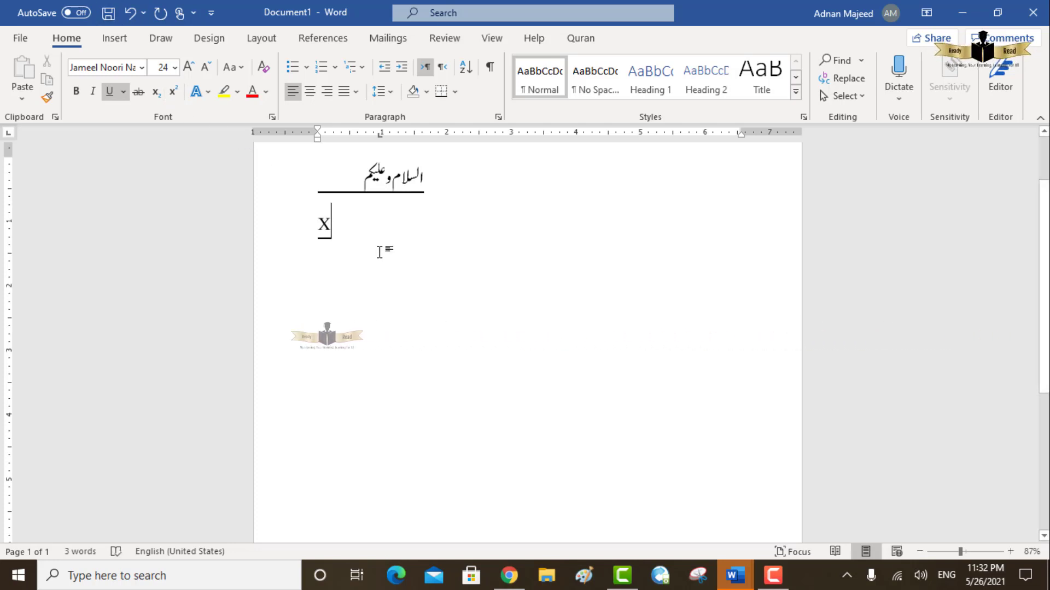
pyautogui.write('2')
pyautogui.press('BackSpace')
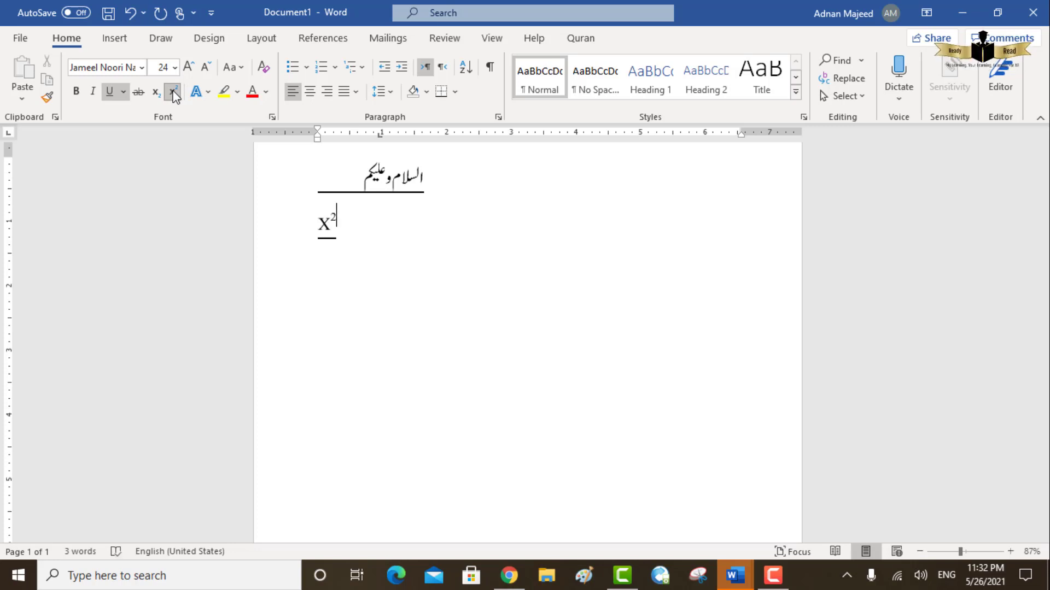
pyautogui.click(205, 93)
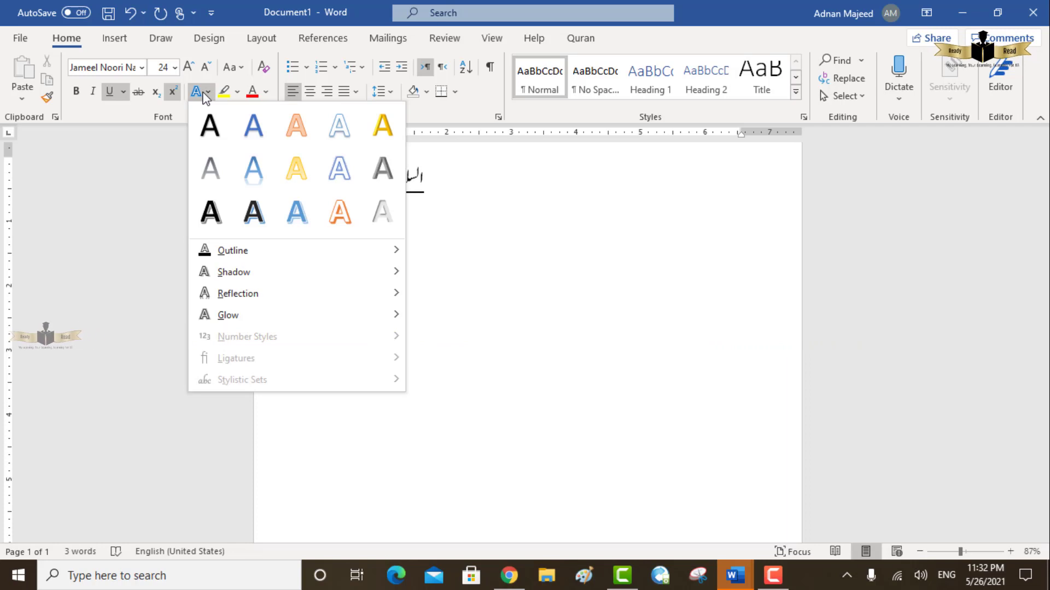
pyautogui.click(786, 584)
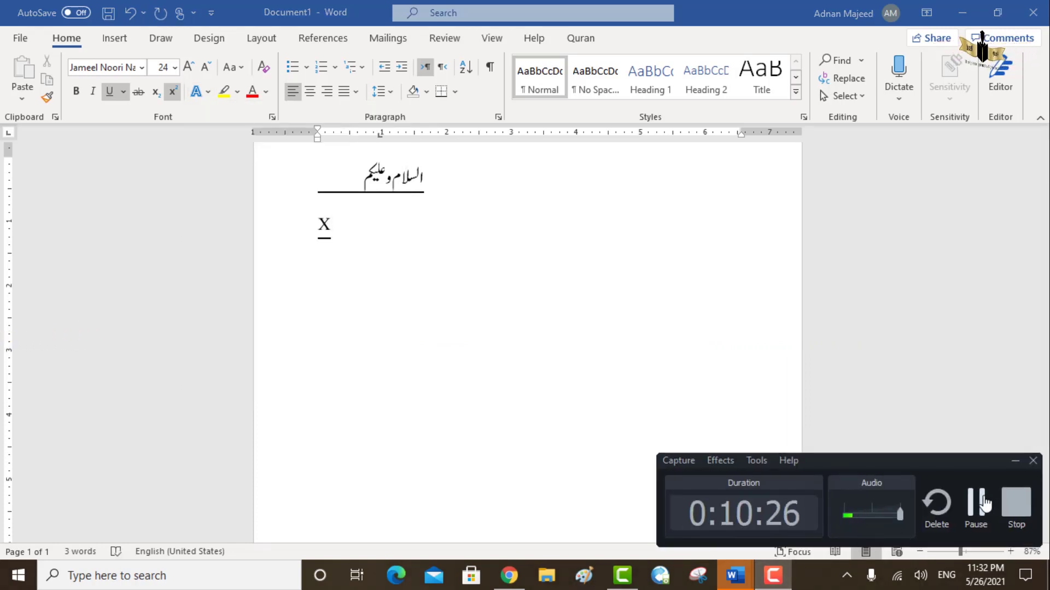
pyautogui.click(982, 508)
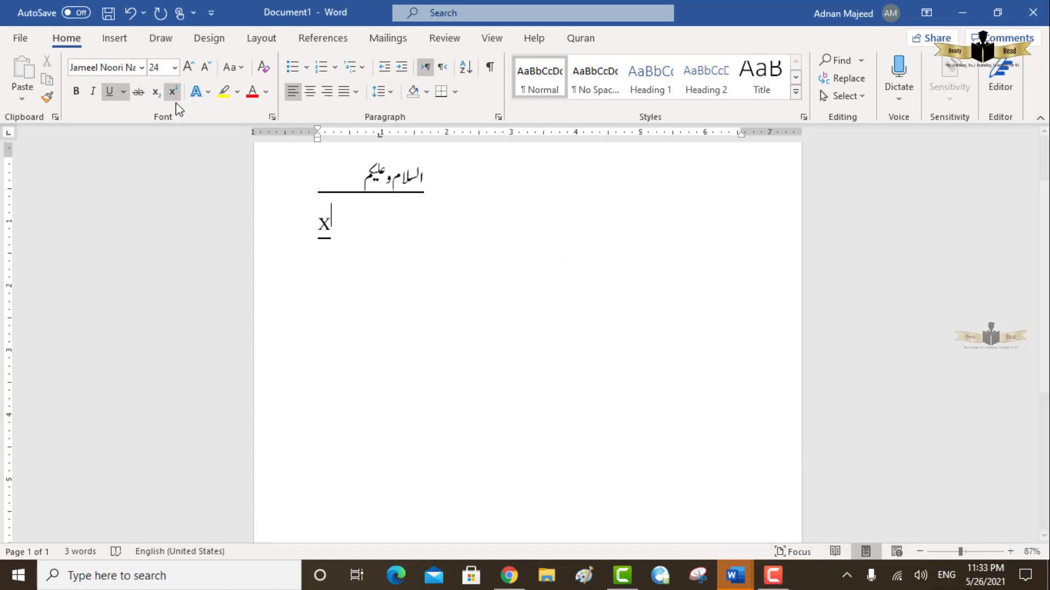
pyautogui.click(199, 99)
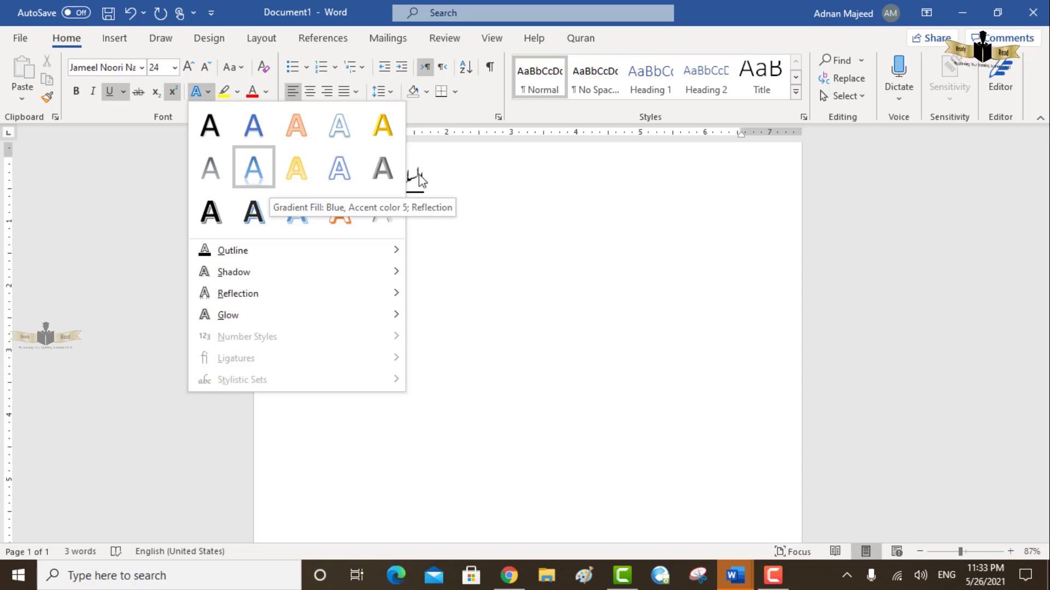
pyautogui.click(496, 199)
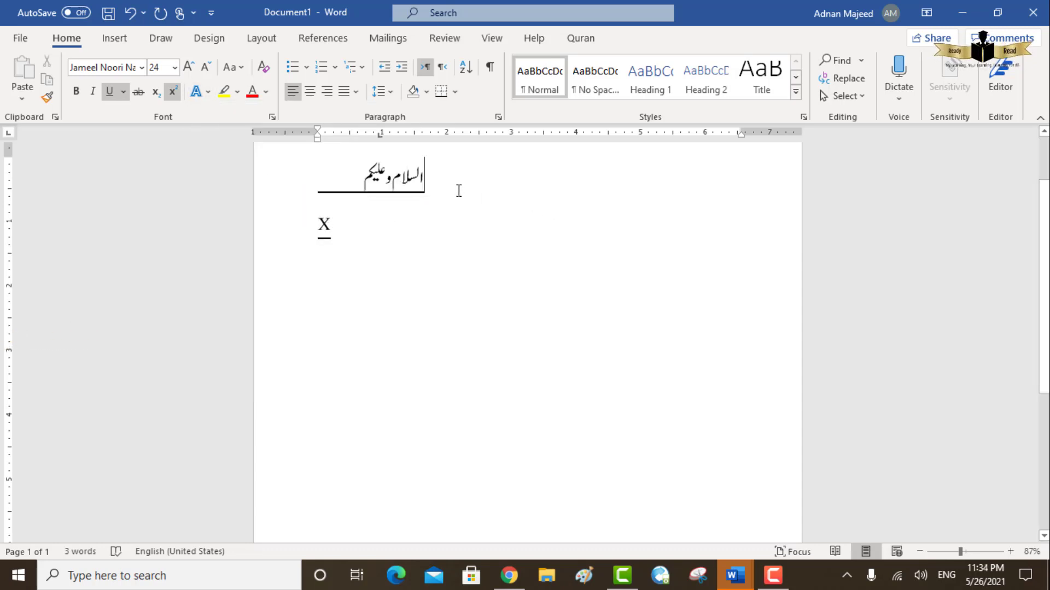
# - Delete the X on the second line and the blank space beside the underlined Urdu greeting
pyautogui.moveTo(459, 190); pyautogui.dragTo(333, 257)
pyautogui.click(340, 248)
pyautogui.press('BackSpace')
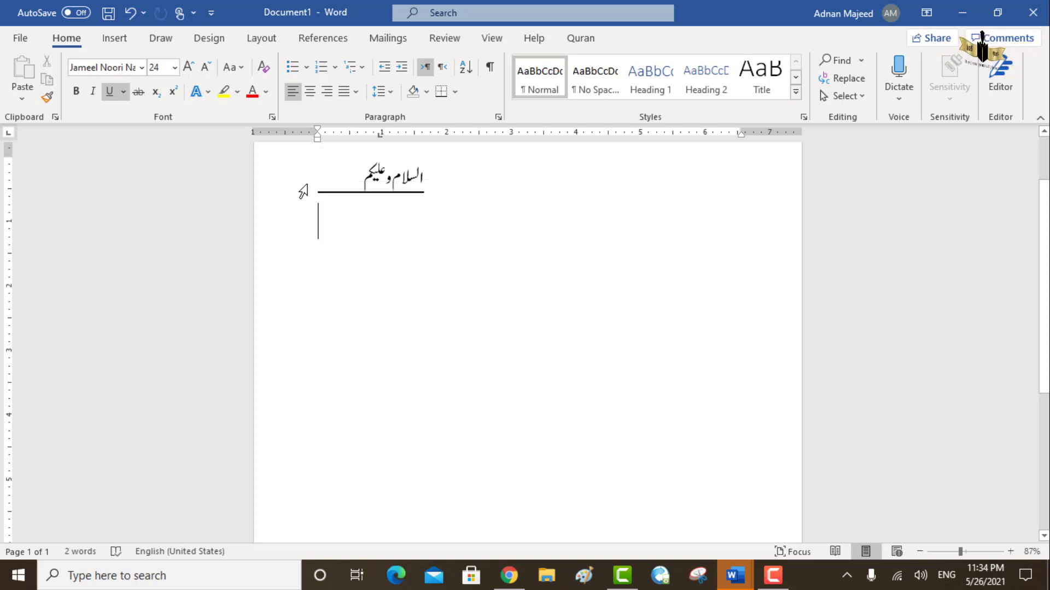
pyautogui.doubleClick(359, 191)
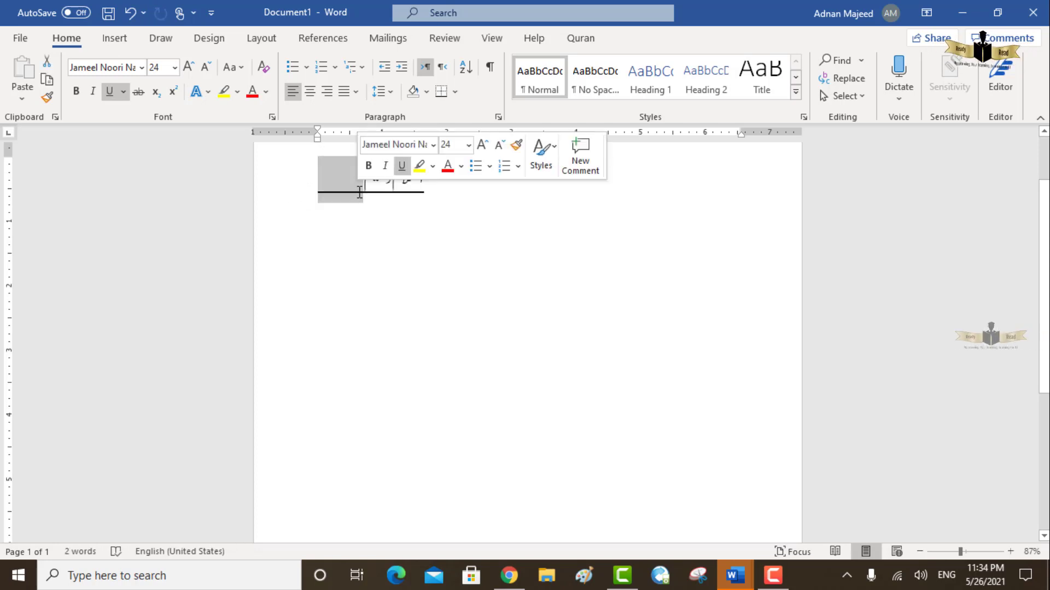
pyautogui.press('BackSpace')
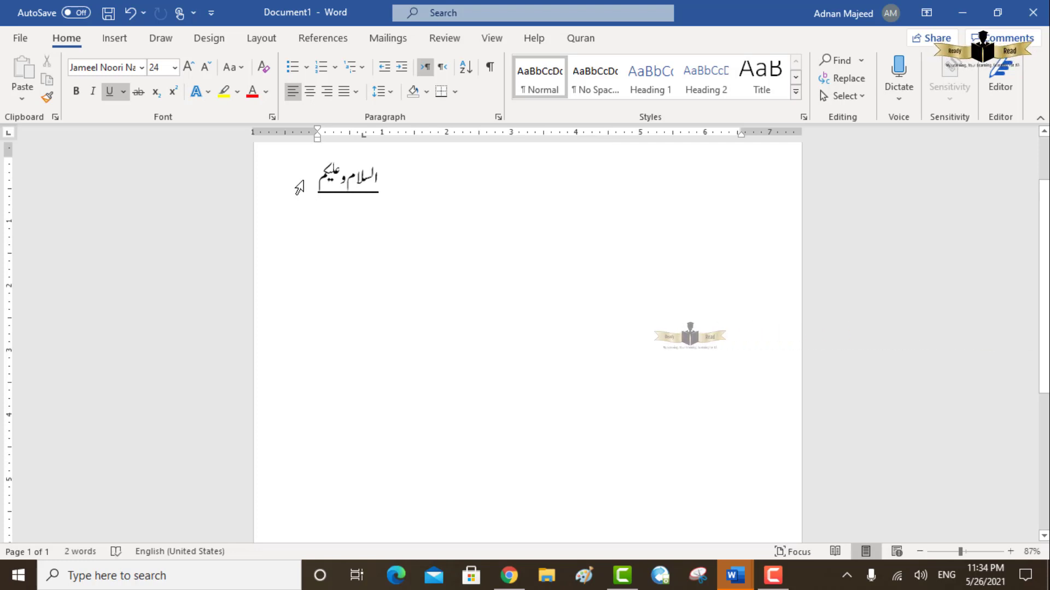
# - Remove the underline from the whole Urdu greeting line
pyautogui.moveTo(311, 176); pyautogui.dragTo(376, 180)
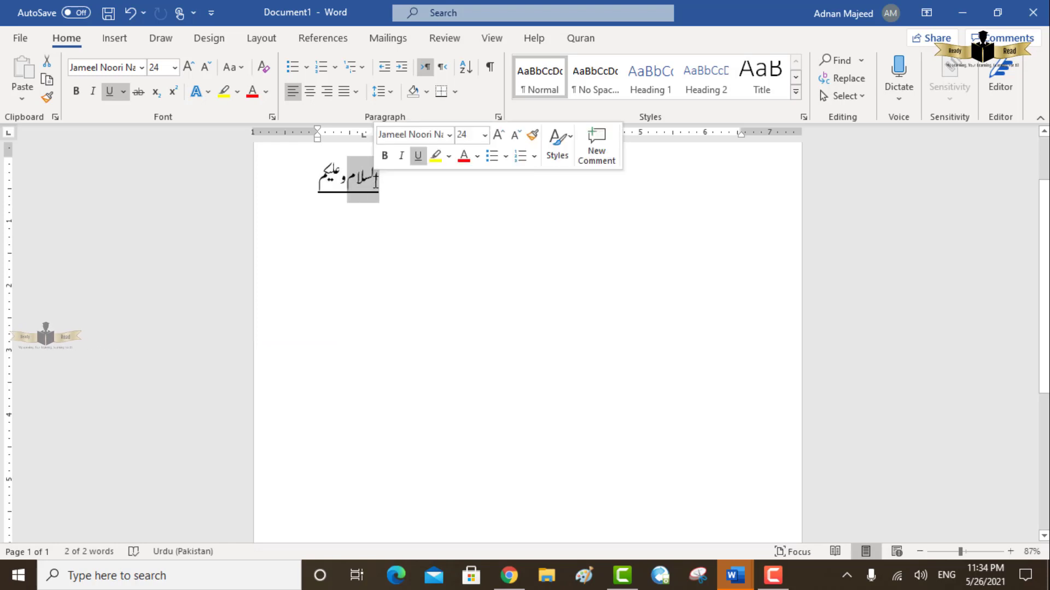
pyautogui.doubleClick(375, 182)
pyautogui.click(376, 181)
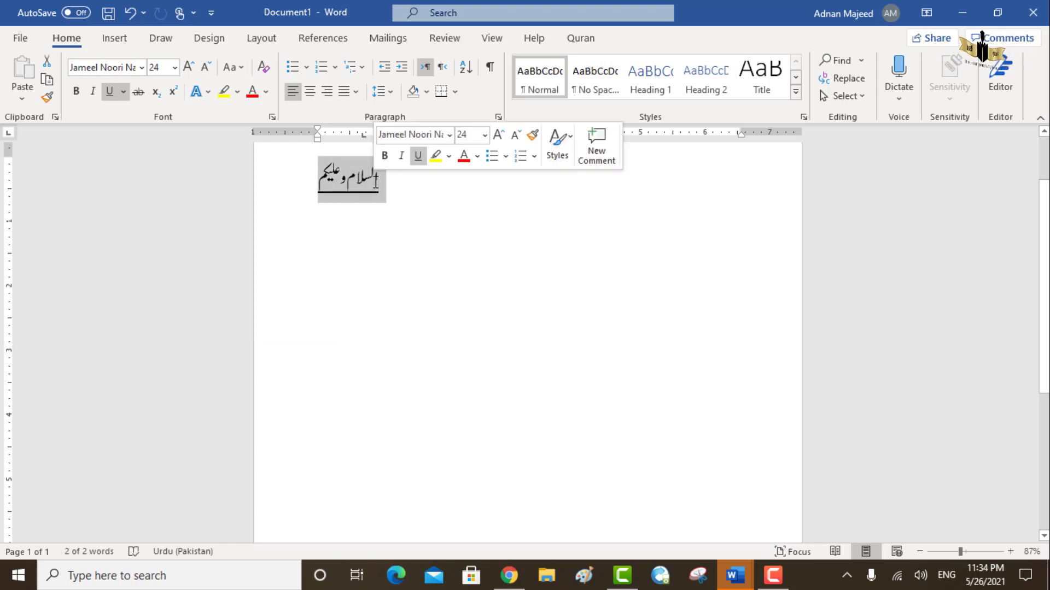
pyautogui.hotkey('ctrl', 'z')
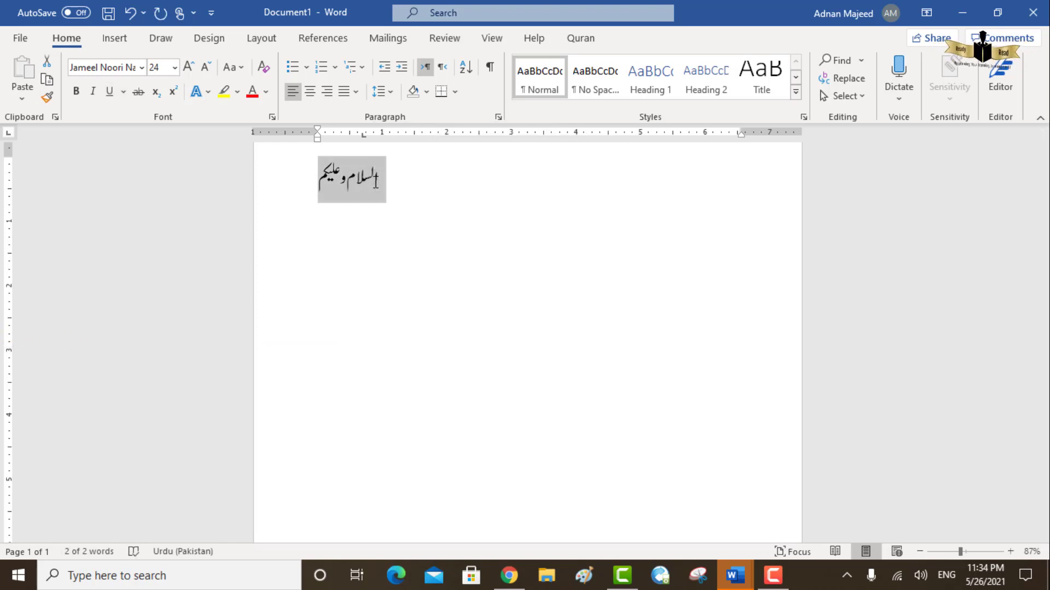
# - Align the selected Urdu greeting to the right margin
pyautogui.click(209, 92)
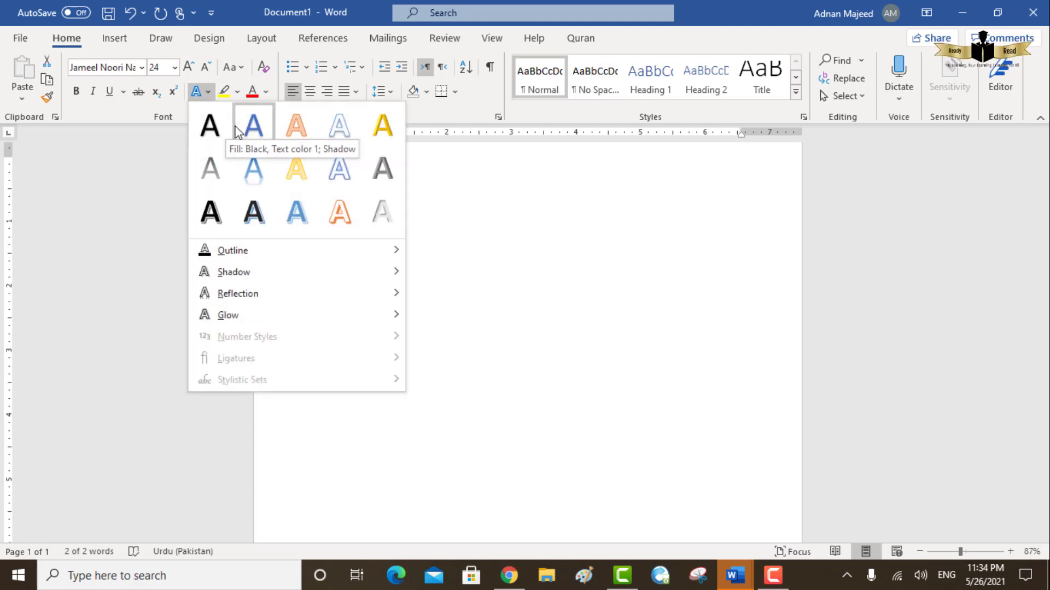
pyautogui.click(452, 188)
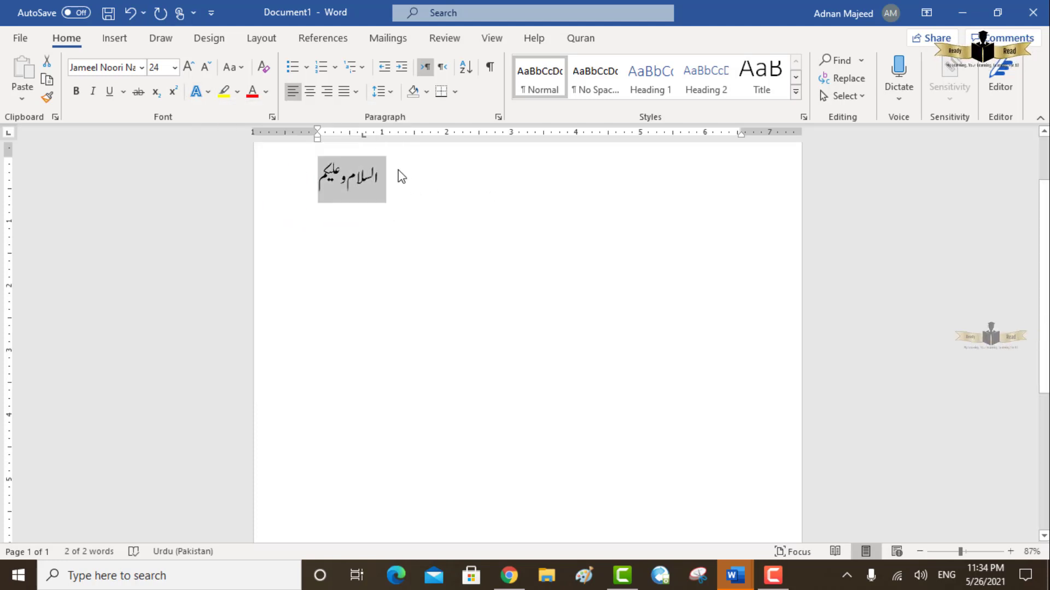
pyautogui.click(328, 91)
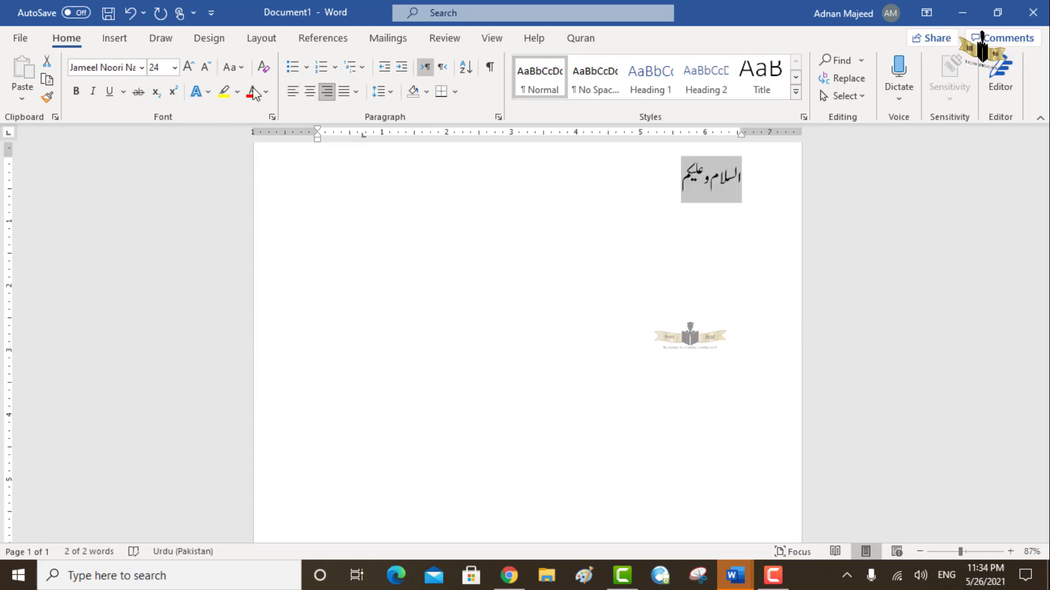
# - Enlarge the selected Urdu greeting to font size 100
pyautogui.click(209, 92)
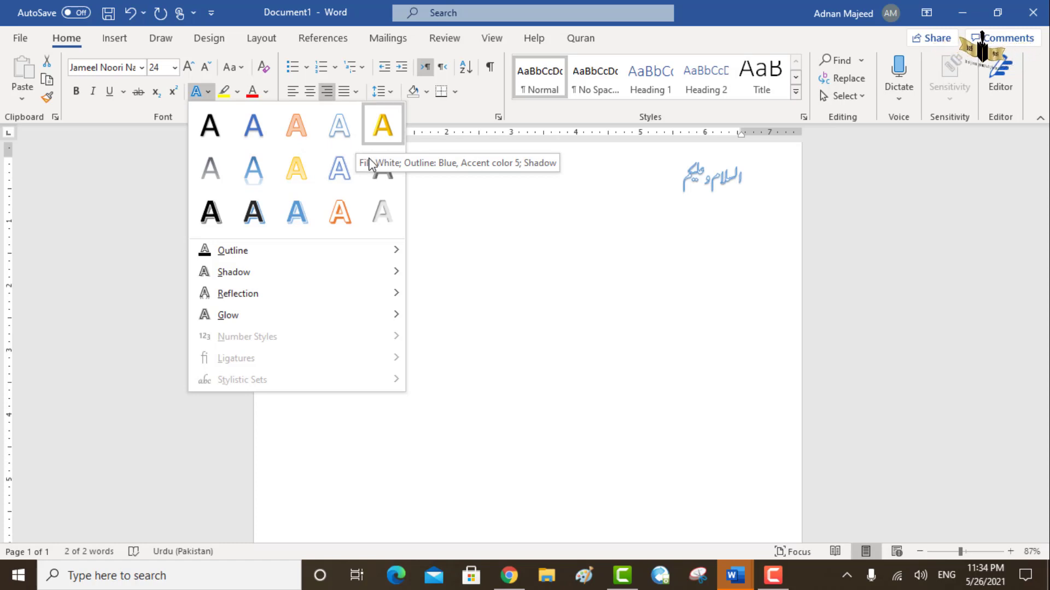
pyautogui.click(187, 67)
pyautogui.click(186, 68)
pyautogui.click(187, 68)
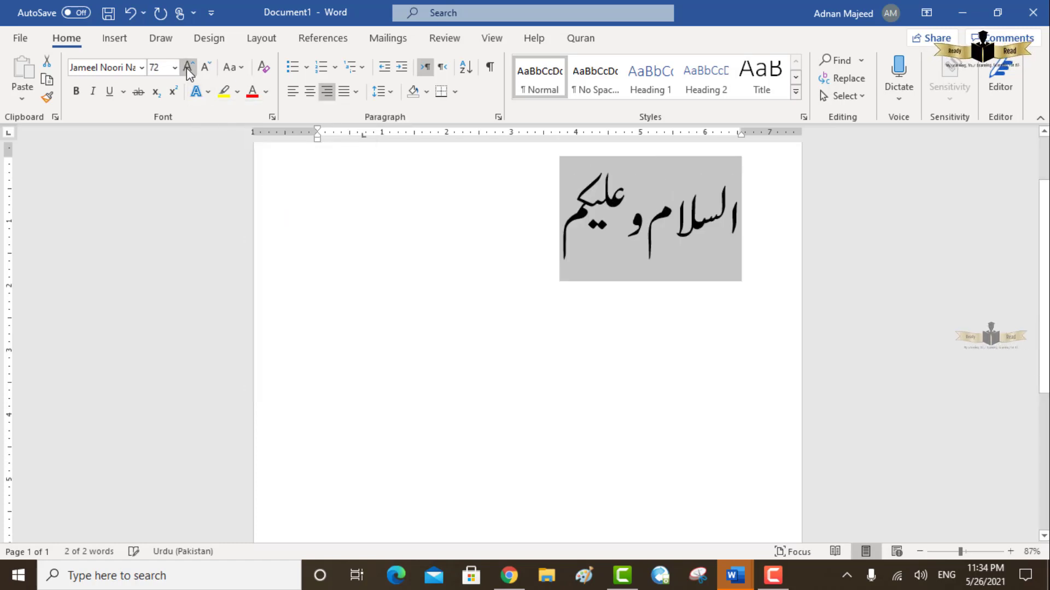
pyautogui.click(187, 68)
# - Examine the shadow and glow text effects, the highlight colors and the font colors available for the selected greeting
pyautogui.click(209, 91)
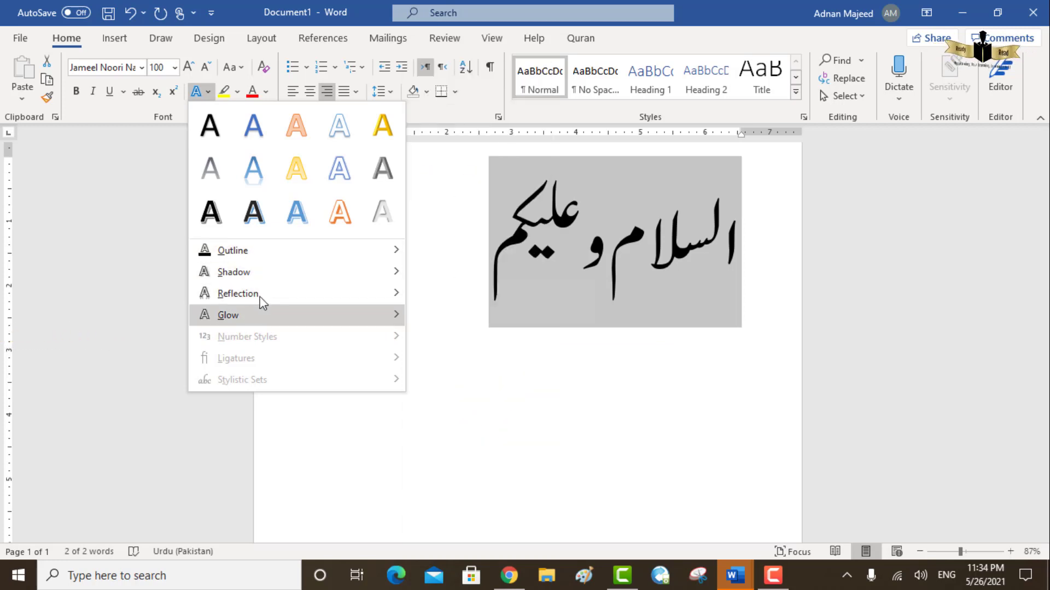
pyautogui.moveTo(384, 271)
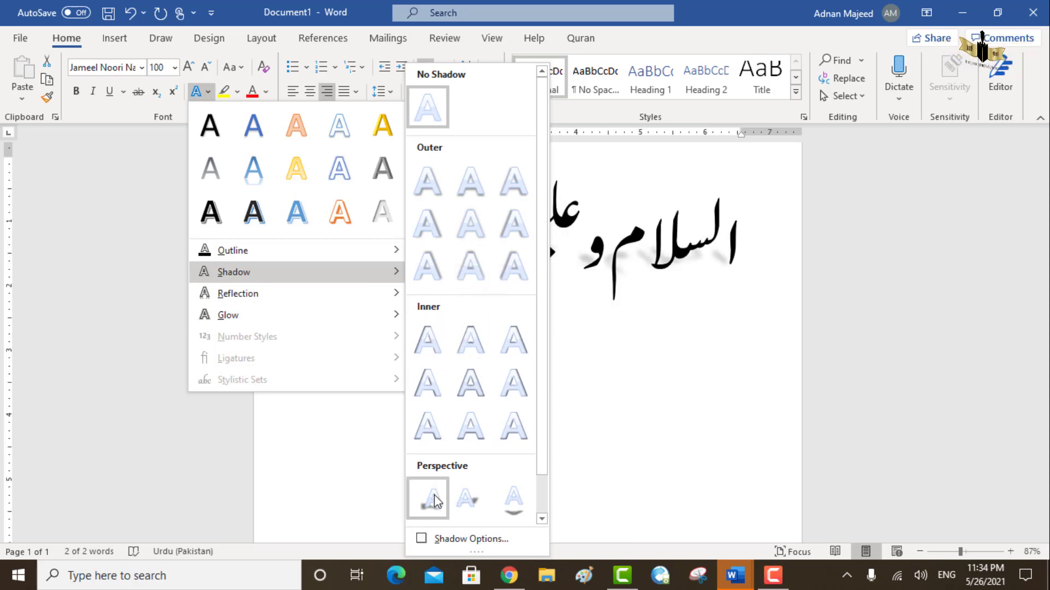
pyautogui.moveTo(333, 316)
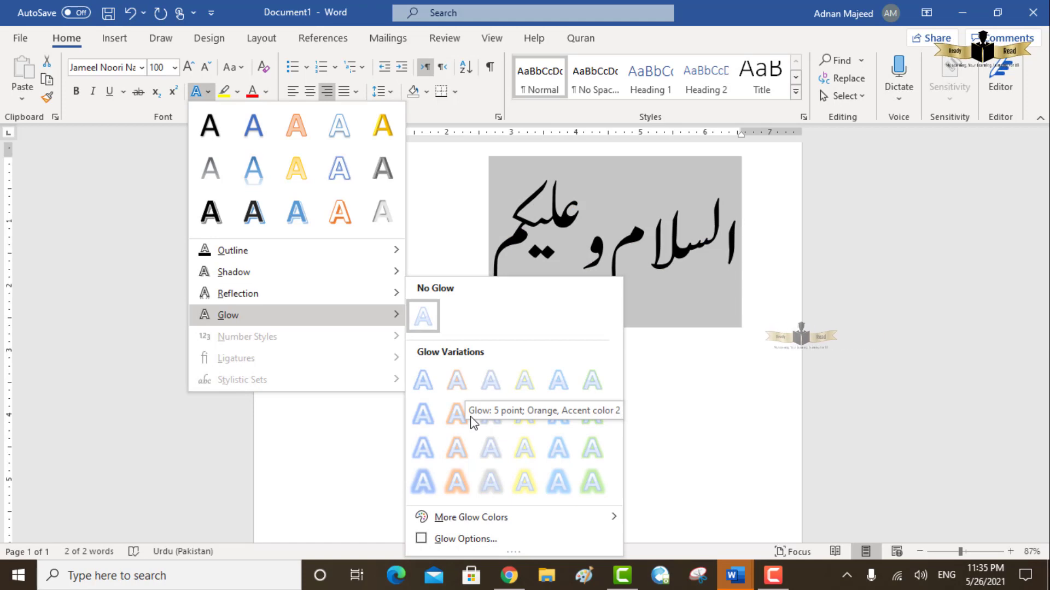
pyautogui.click(413, 232)
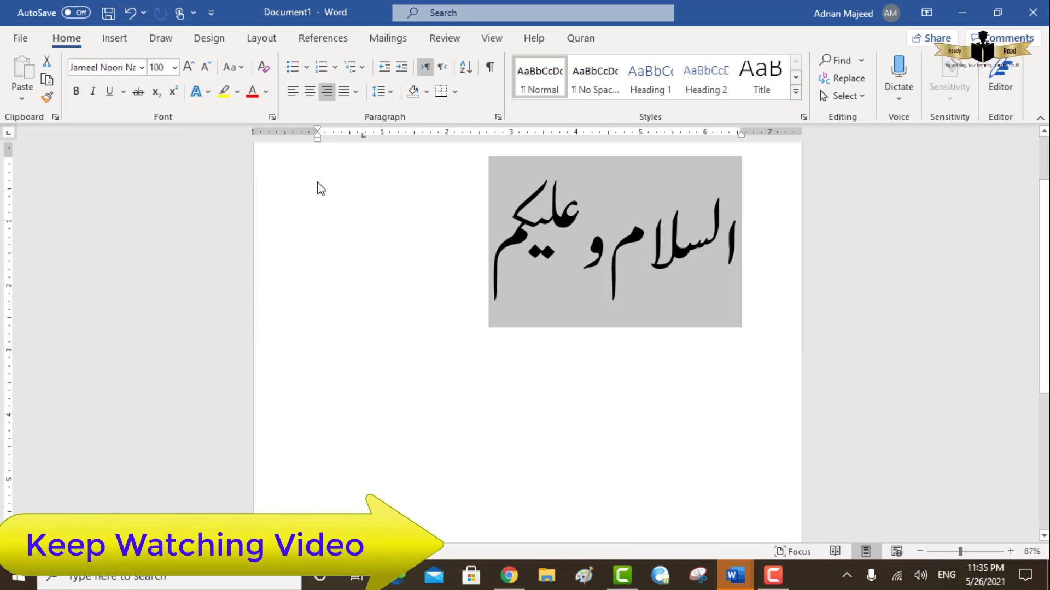
pyautogui.click(237, 92)
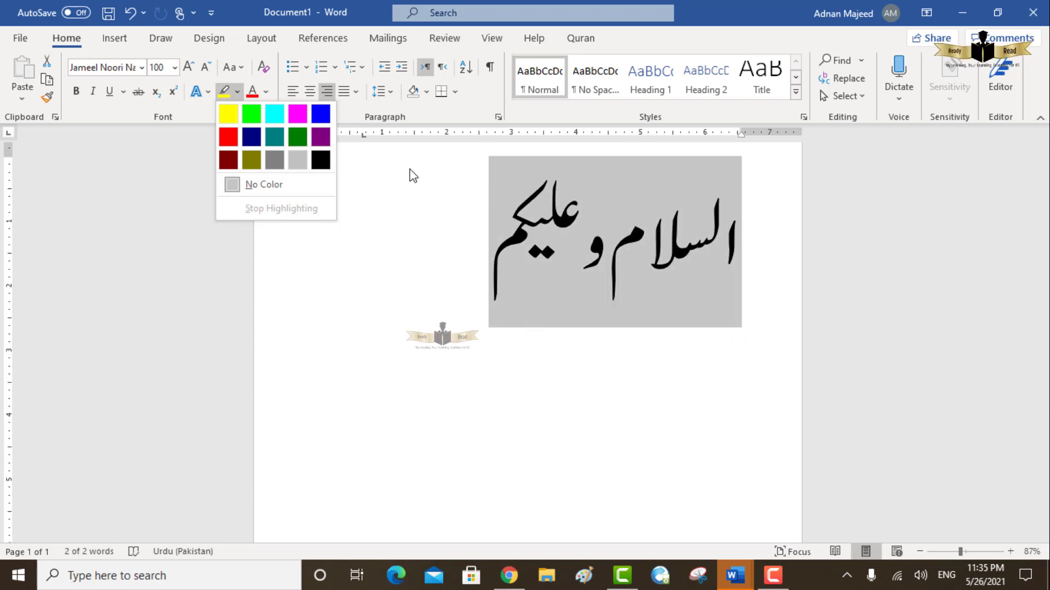
pyautogui.click(265, 92)
pyautogui.click(265, 91)
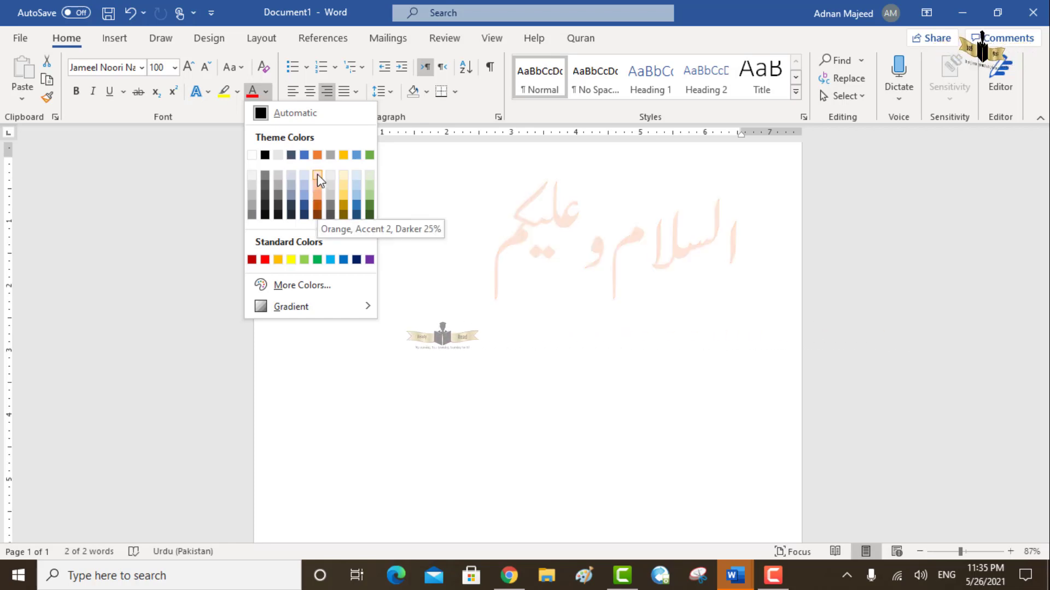
pyautogui.click(410, 180)
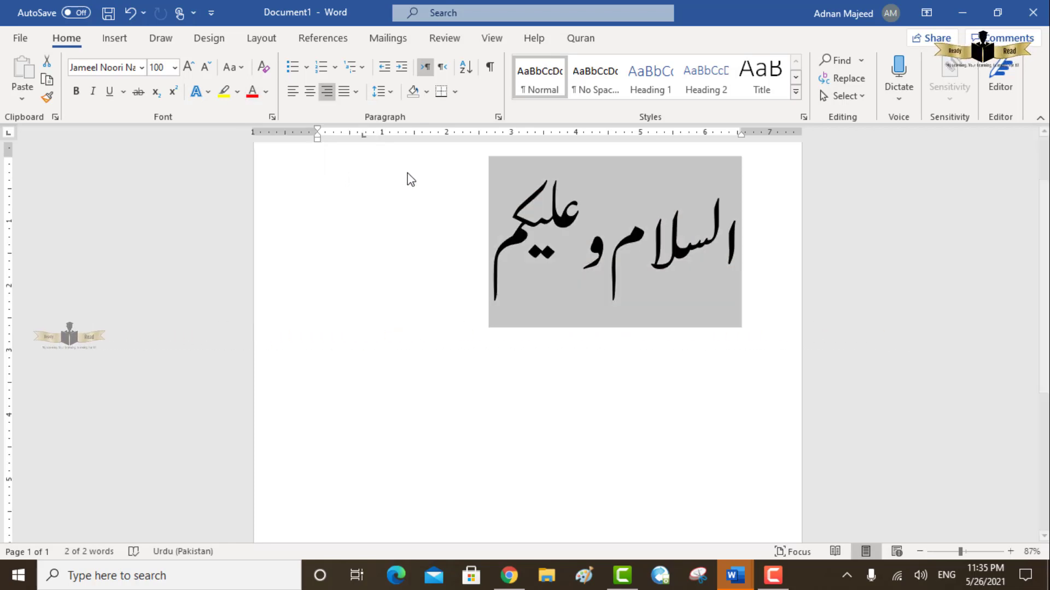
pyautogui.doubleClick(507, 259)
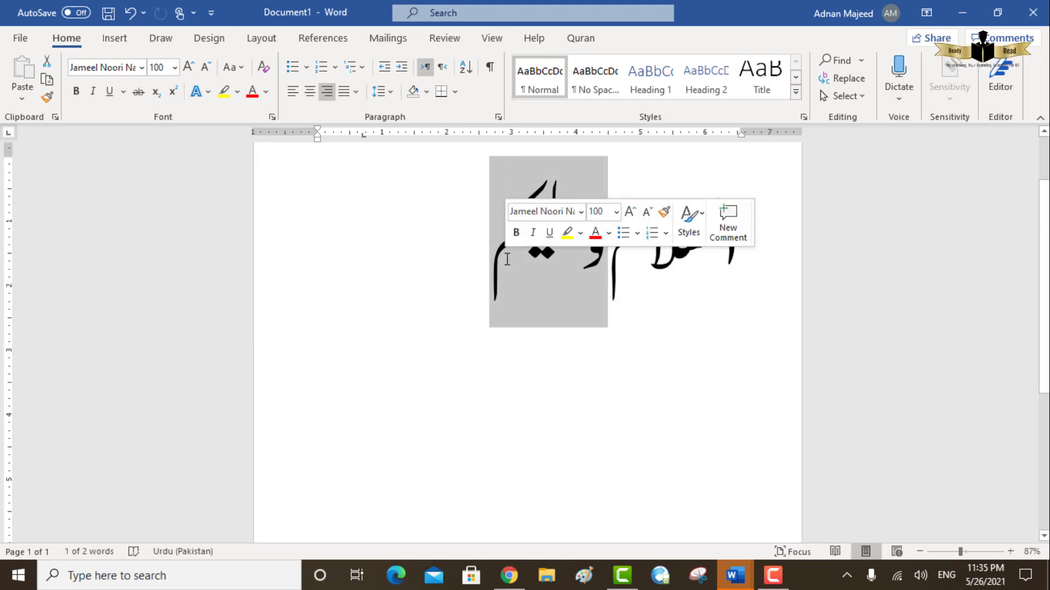
pyautogui.click(507, 259)
pyautogui.doubleClick(507, 259)
pyautogui.click(477, 264)
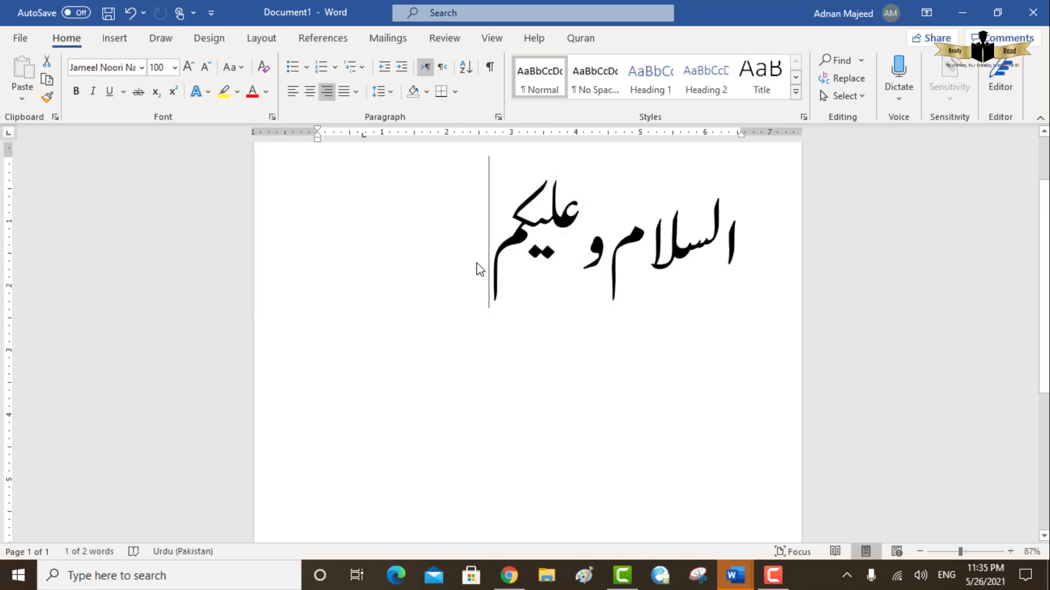
pyautogui.doubleClick(477, 264)
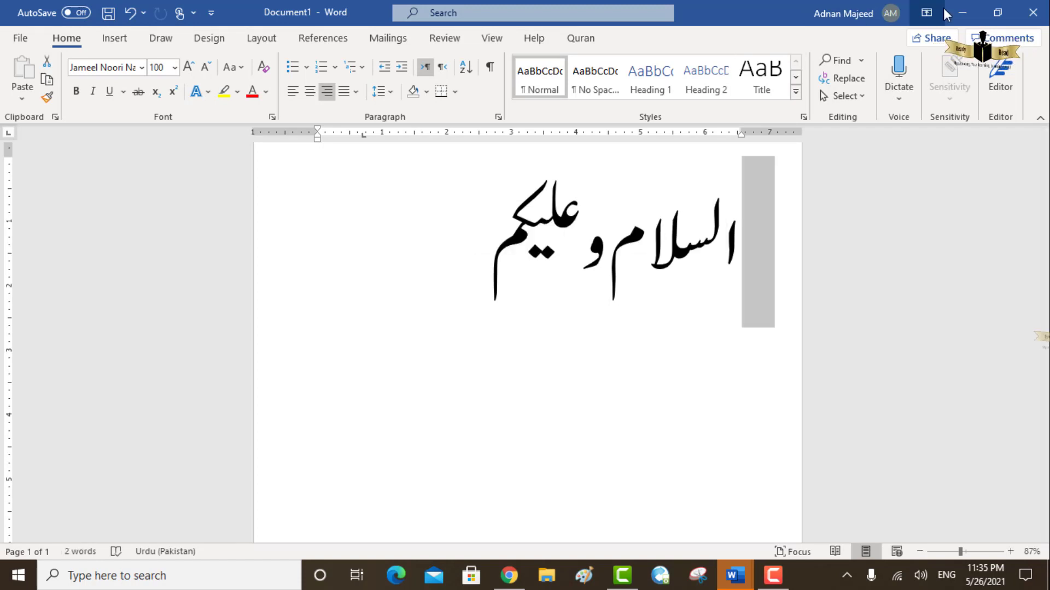
# - Leave the greeting document and open the recent document Unit 4 Hazrat asma
pyautogui.click(962, 8)
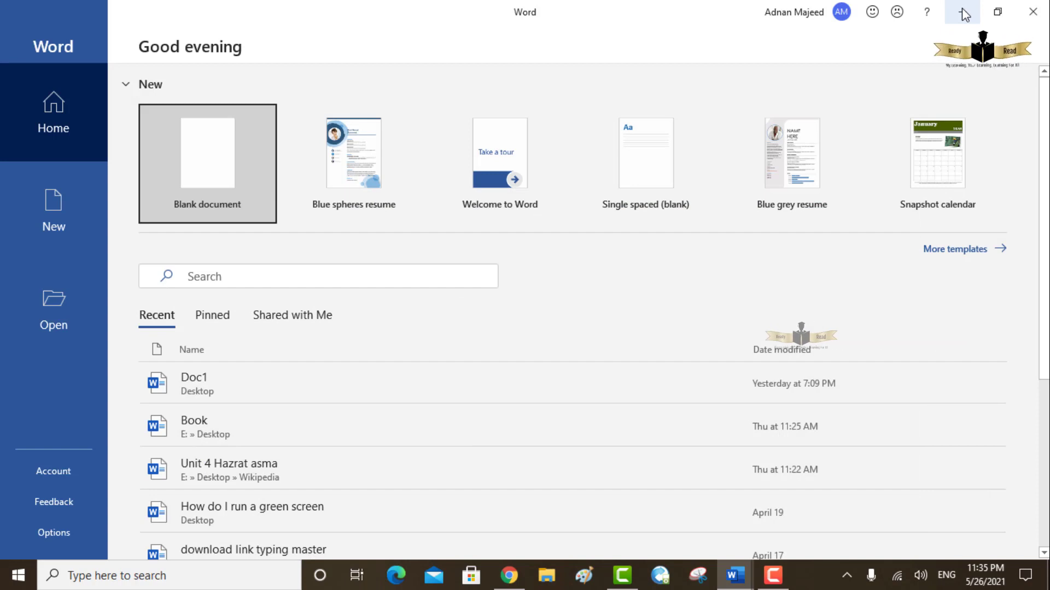
pyautogui.click(308, 471)
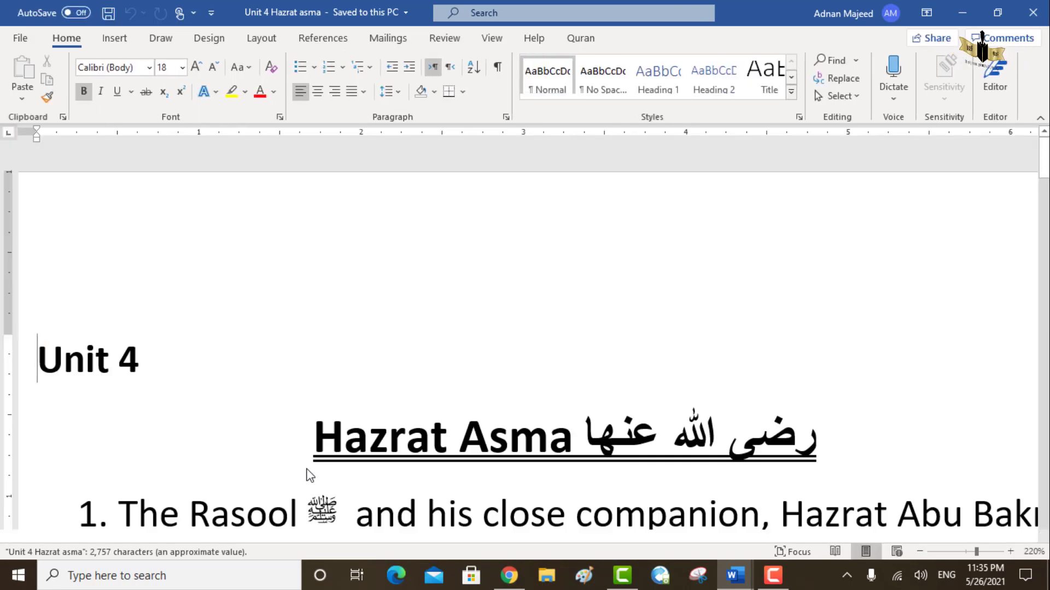
pyautogui.click(957, 551)
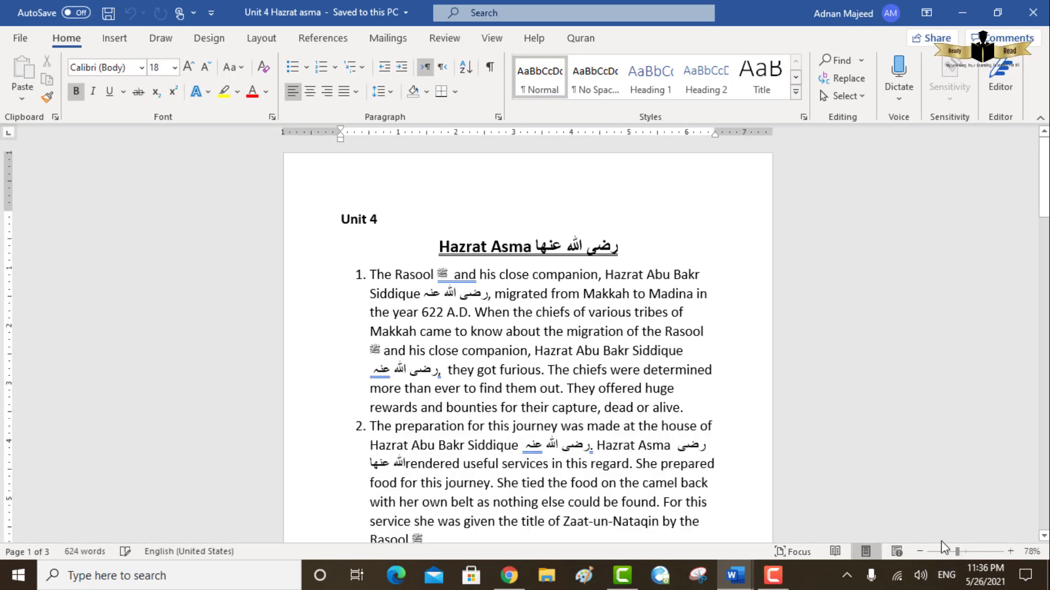
pyautogui.doubleClick(668, 375)
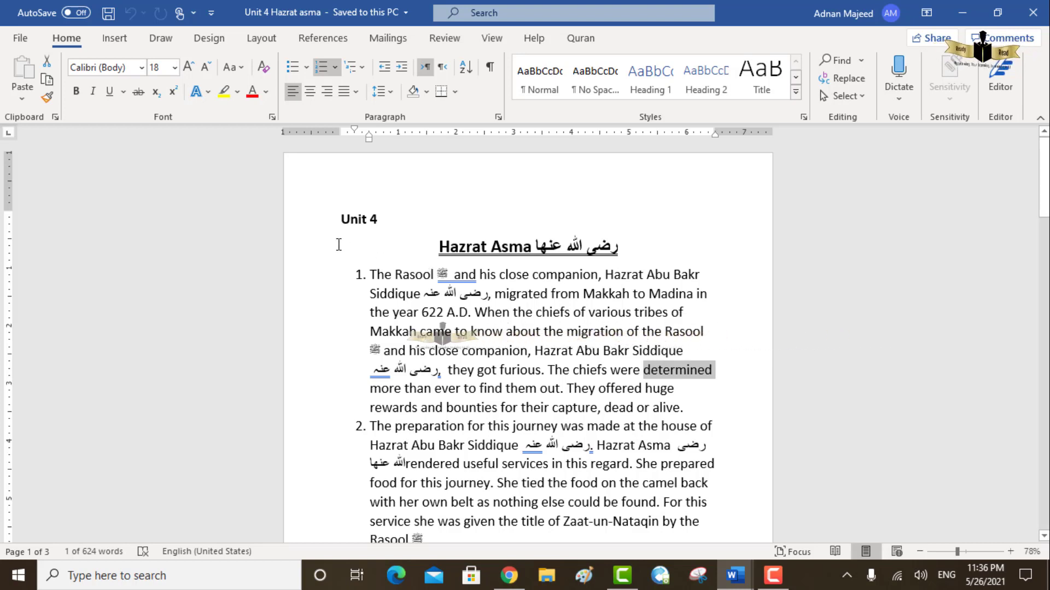
pyautogui.click(307, 68)
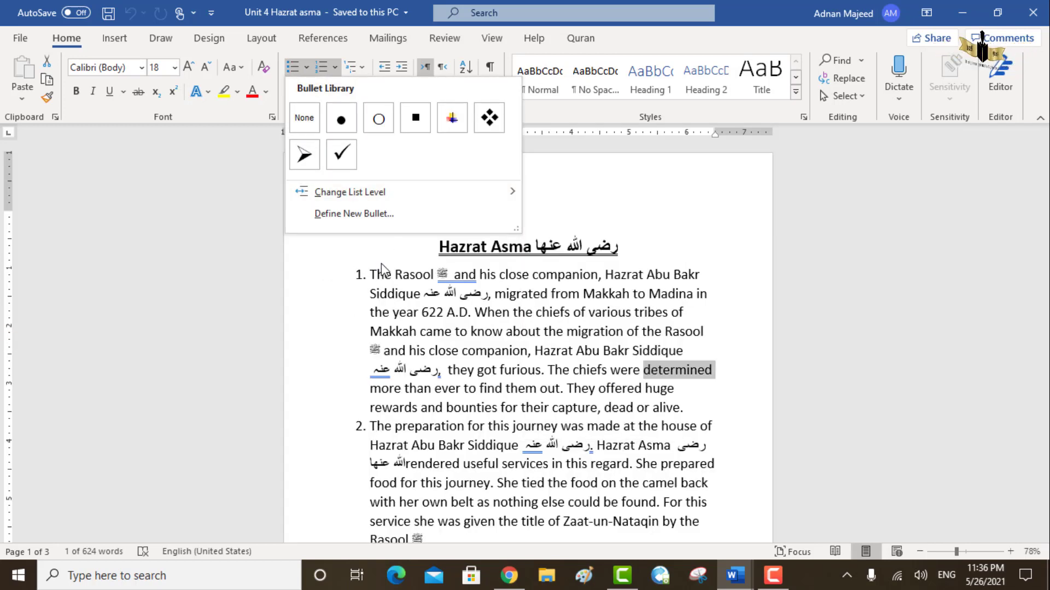
pyautogui.click(364, 281)
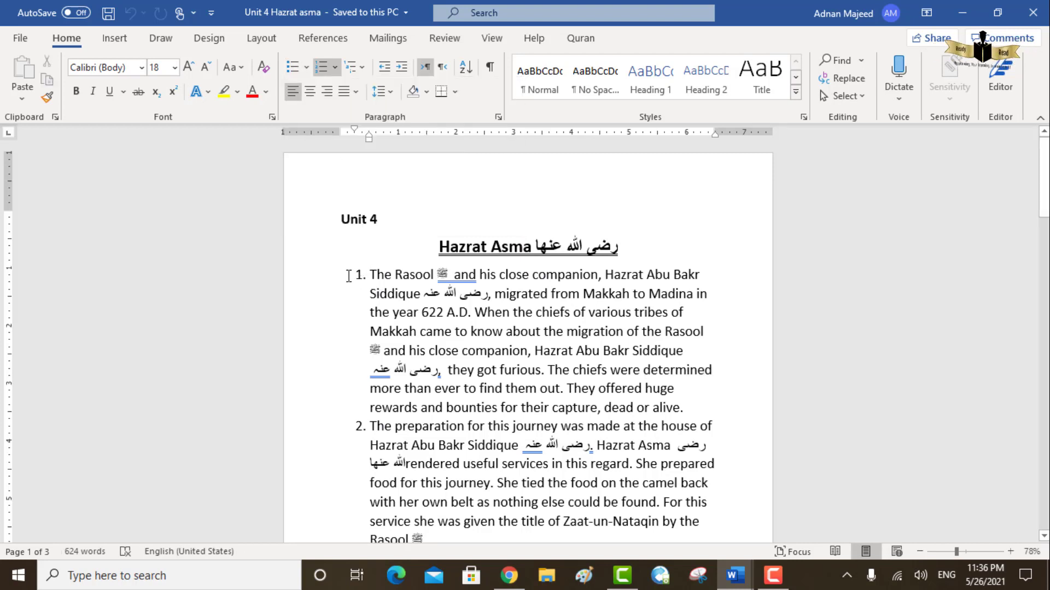
# - Examine the bullet, numbering and multilevel list styles available for the selected numbered list
pyautogui.click(359, 276)
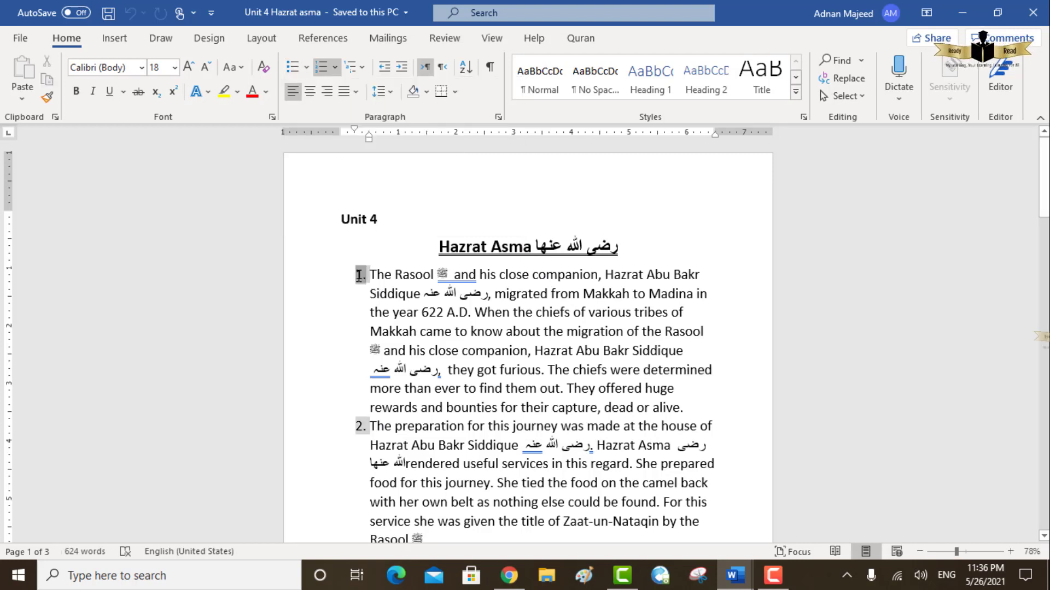
pyautogui.click(306, 65)
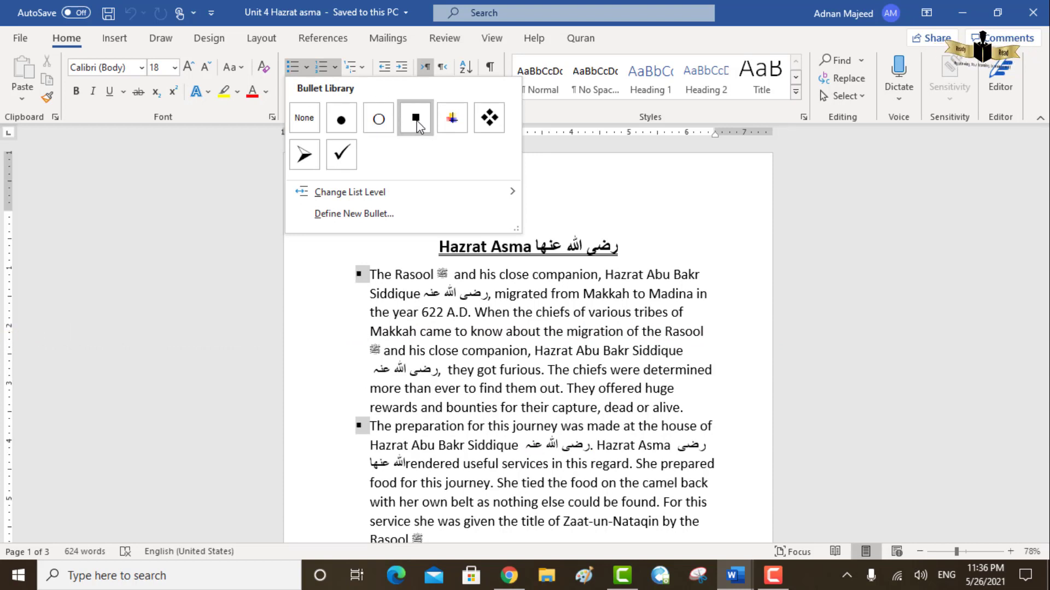
pyautogui.click(565, 187)
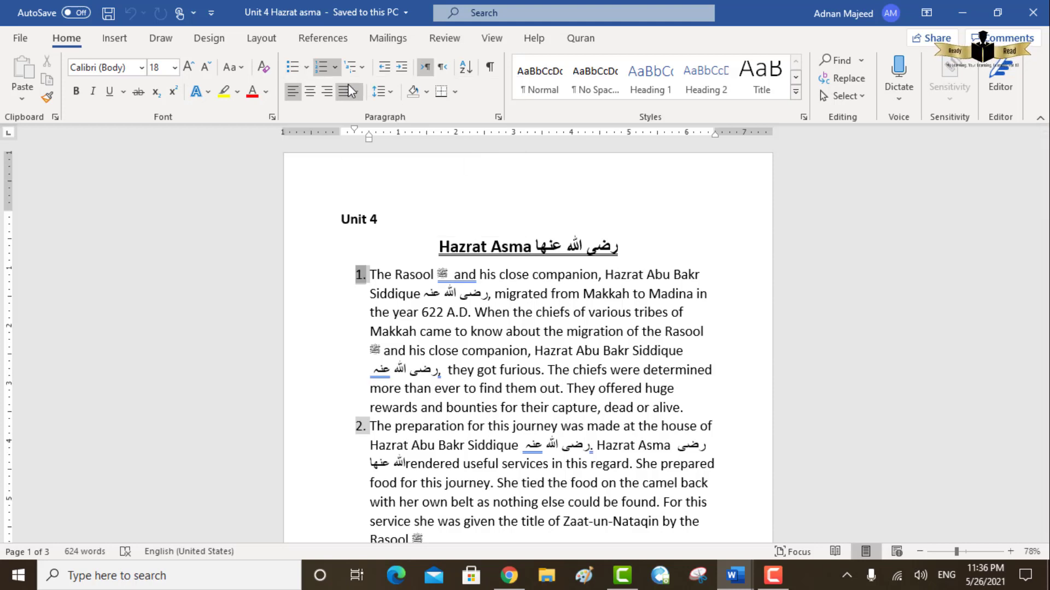
pyautogui.click(307, 73)
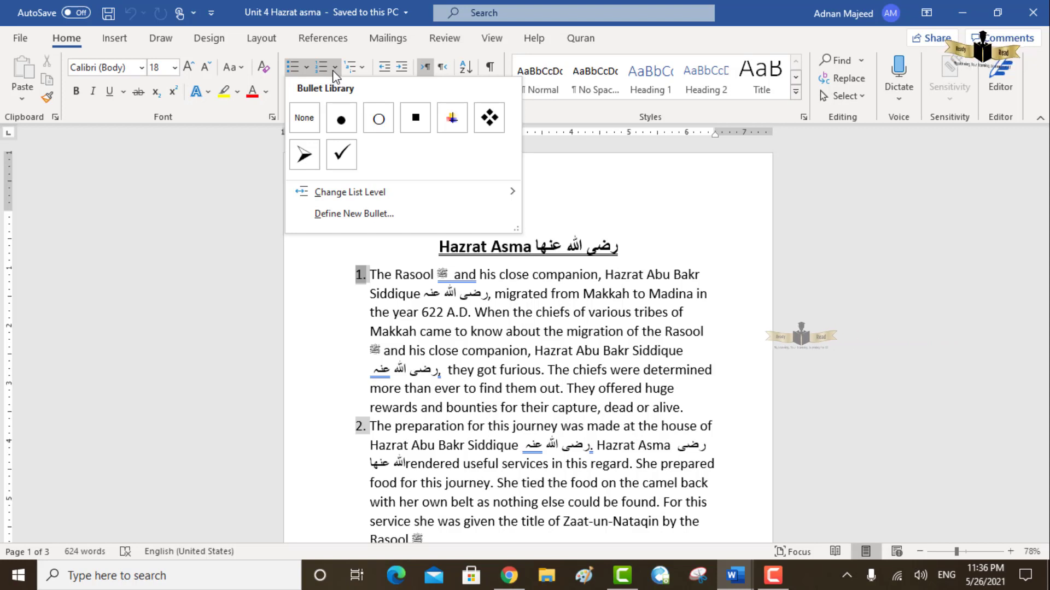
pyautogui.click(333, 71)
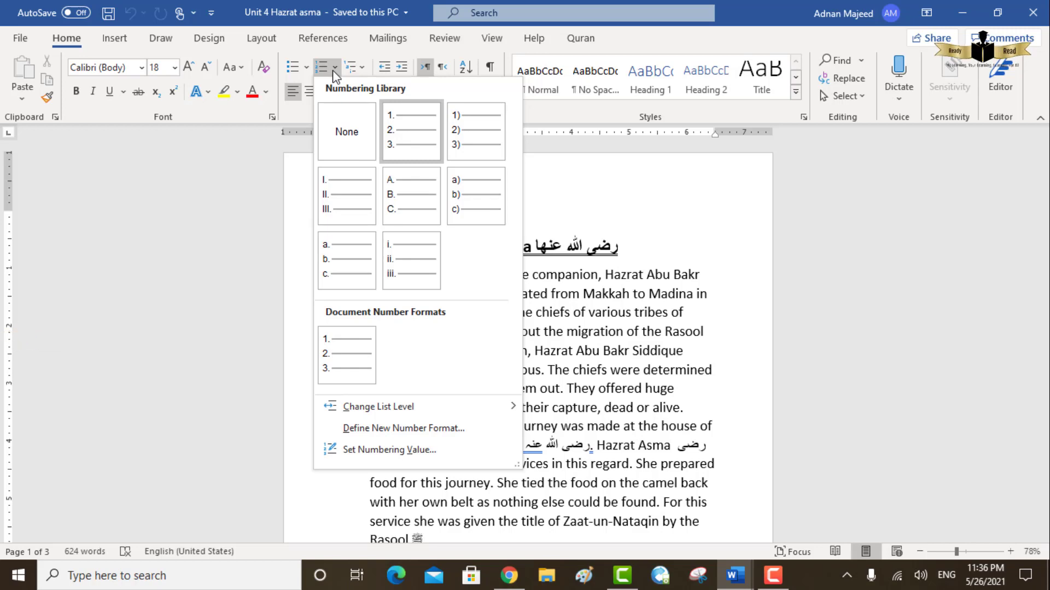
pyautogui.click(361, 70)
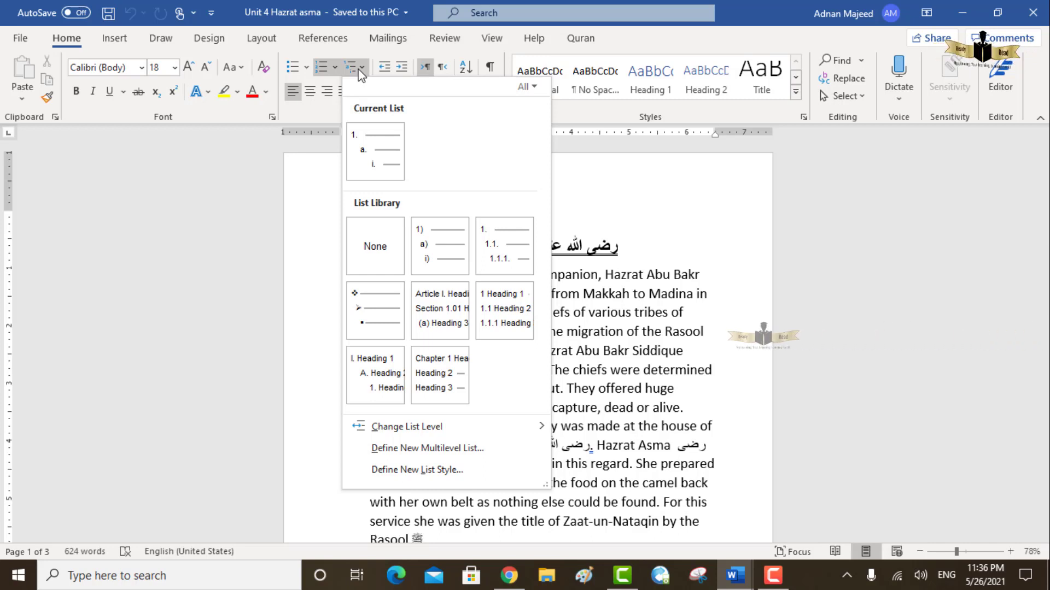
pyautogui.click(654, 194)
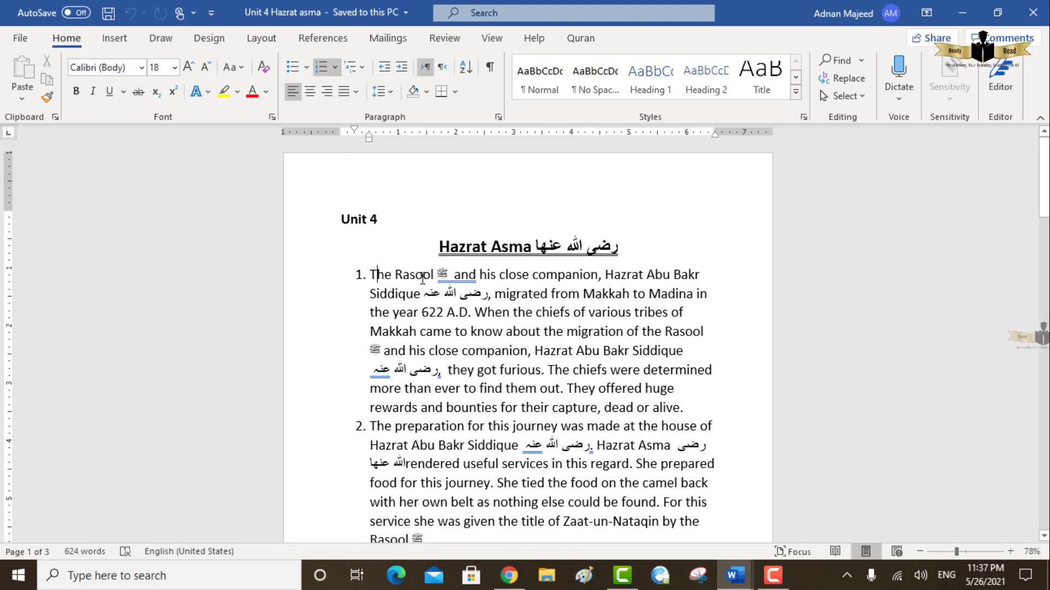
# - Try right alignment on the first numbered paragraph and return it to left alignment
pyautogui.click(328, 92)
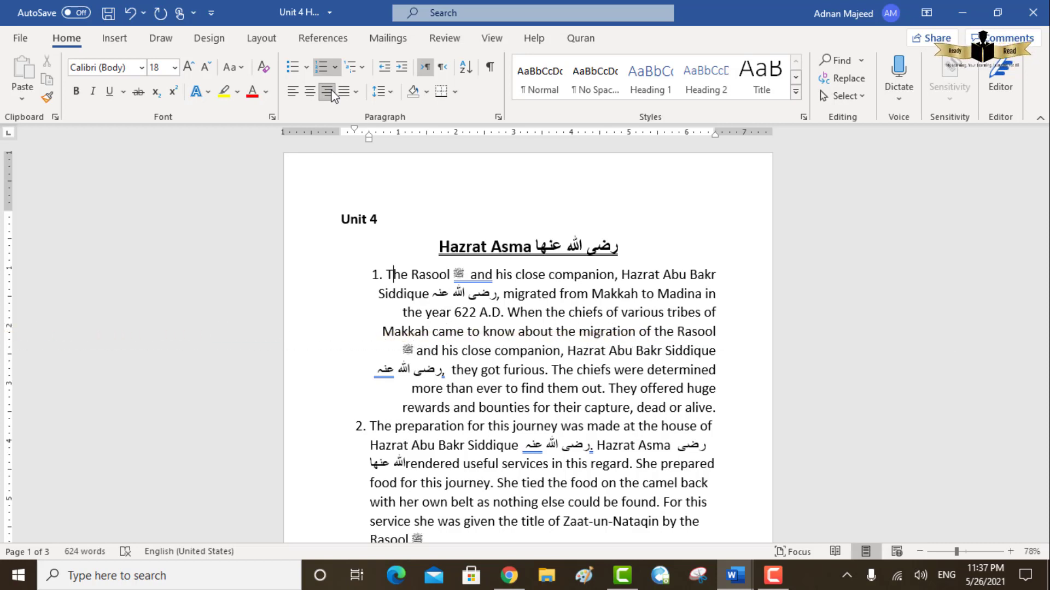
pyautogui.click(290, 98)
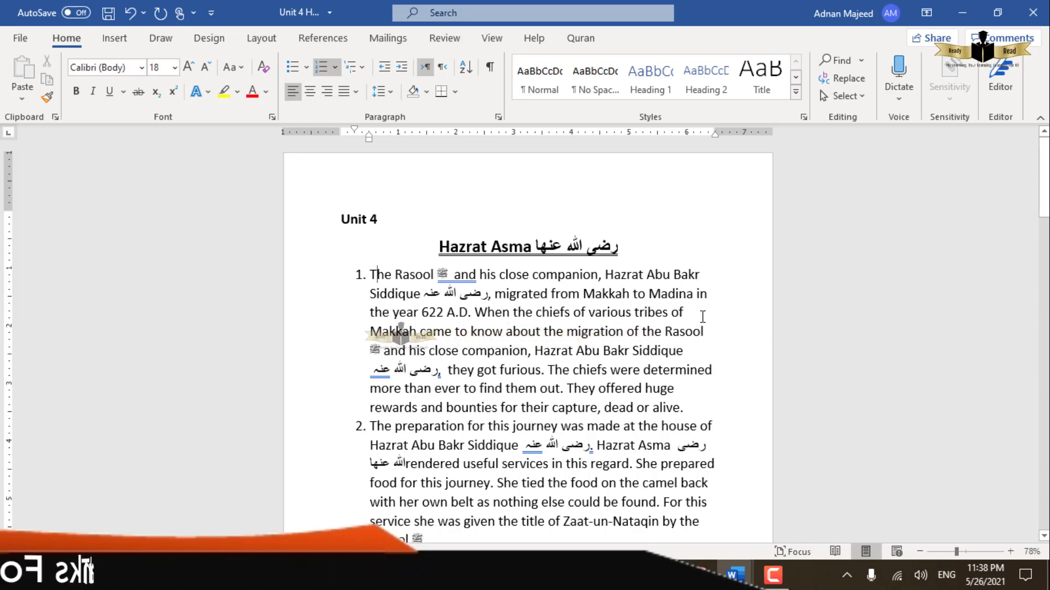
# - Justify the whole first numbered paragraph with the standard Justify option and review the other justification choices
pyautogui.click(372, 278)
pyautogui.moveTo(411, 280); pyautogui.dragTo(711, 409)
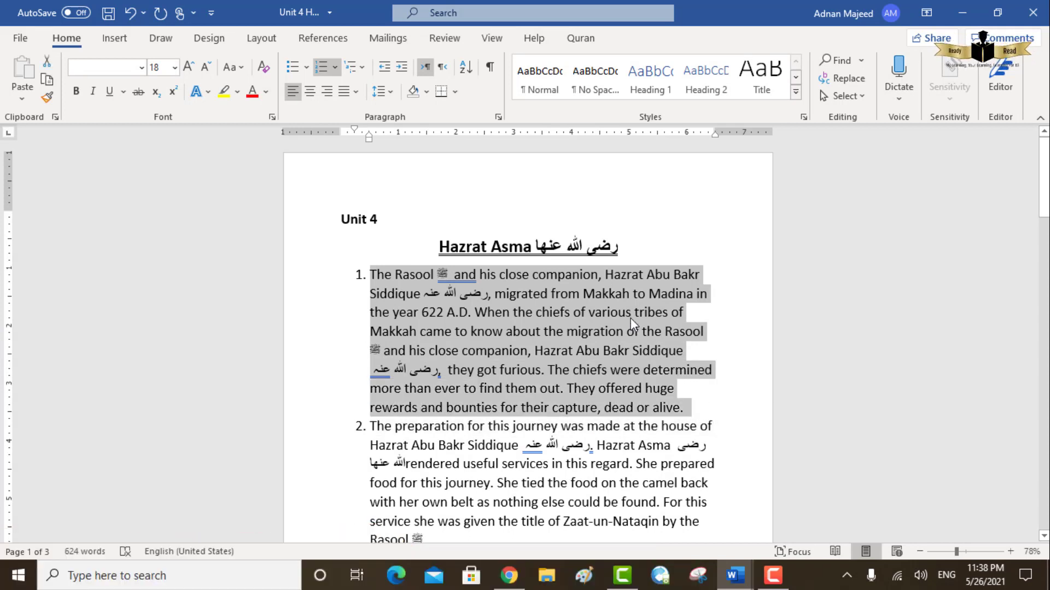
pyautogui.click(347, 95)
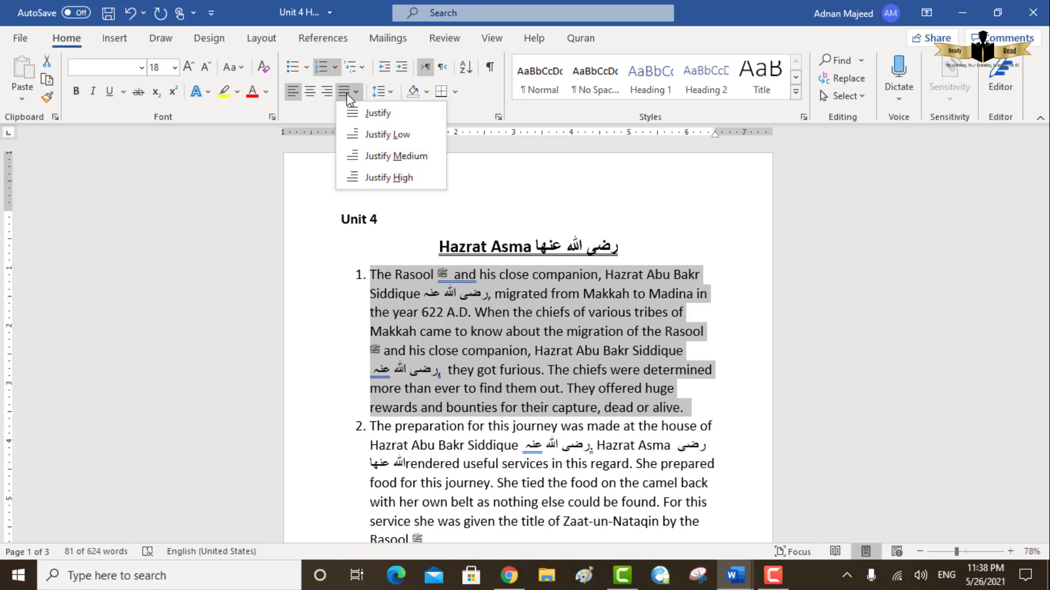
pyautogui.click(370, 109)
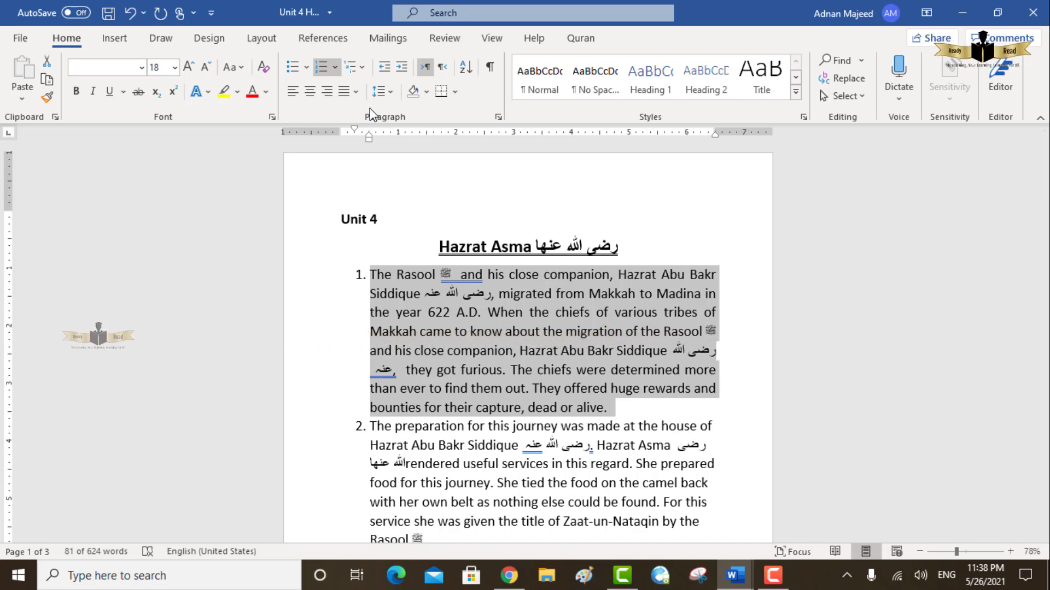
pyautogui.click(356, 98)
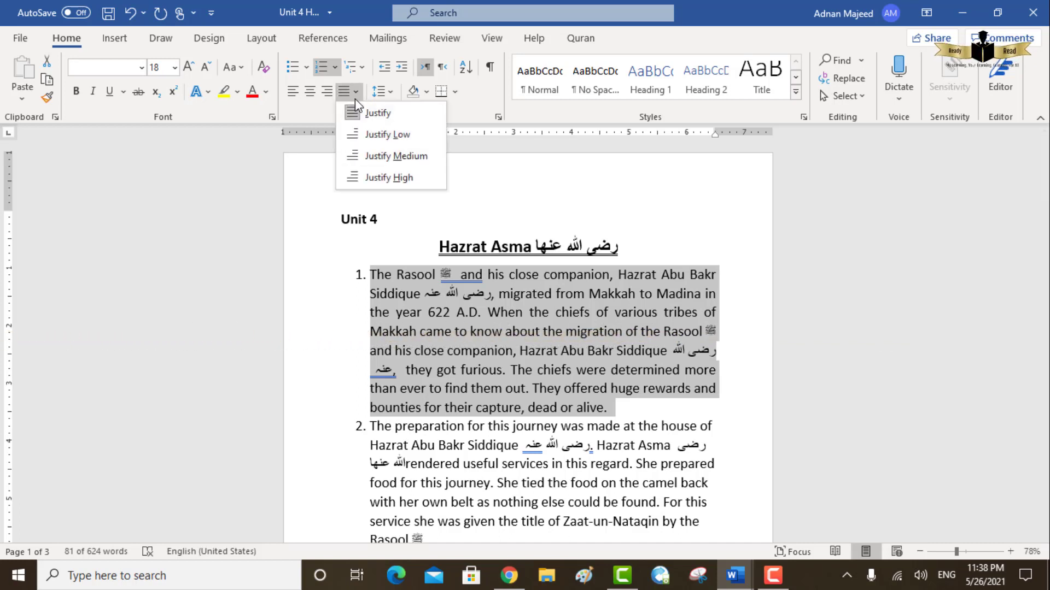
pyautogui.click(534, 229)
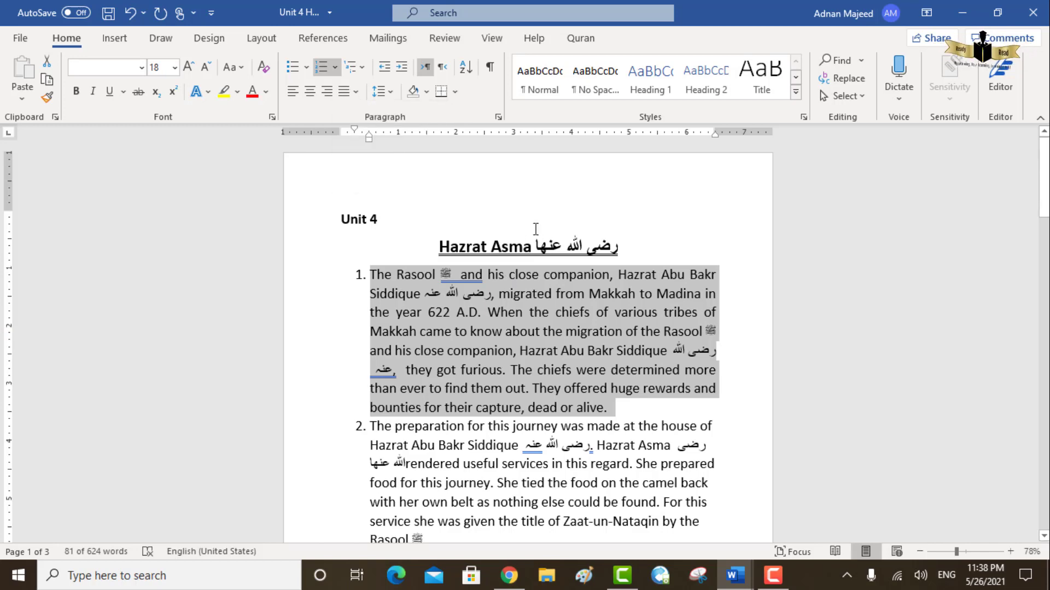
# - Undo the first paragraph's justification, compare it with left alignment and justify the paragraph again
pyautogui.hotkey('ctrl', 'z')
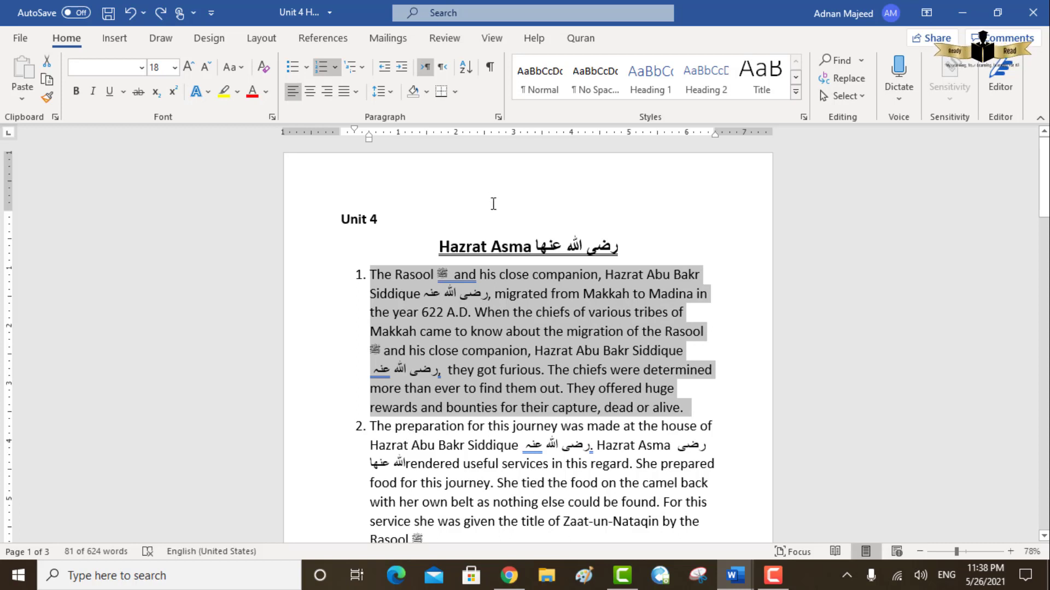
pyautogui.click(291, 95)
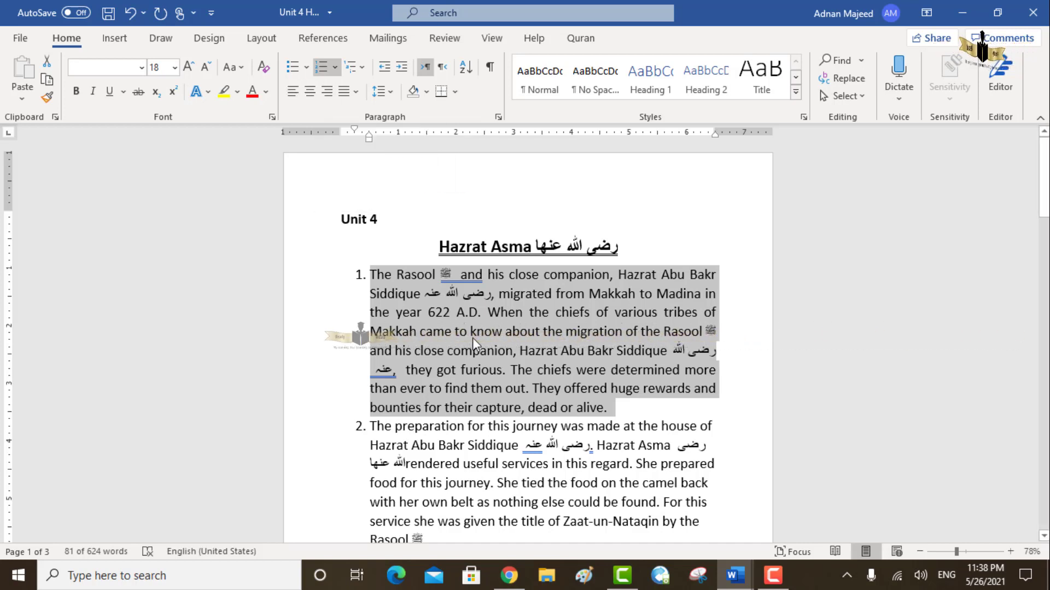
pyautogui.doubleClick(547, 408)
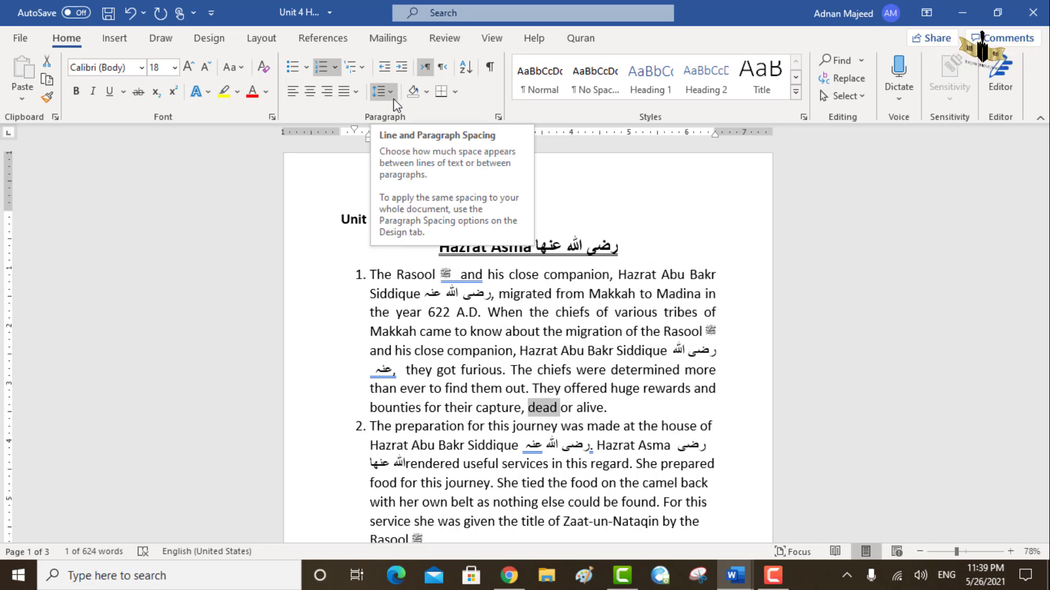
# - Preview wider line spacings up to 3.0 on the whole first numbered paragraph and set its spacing to 1.0
pyautogui.click(392, 93)
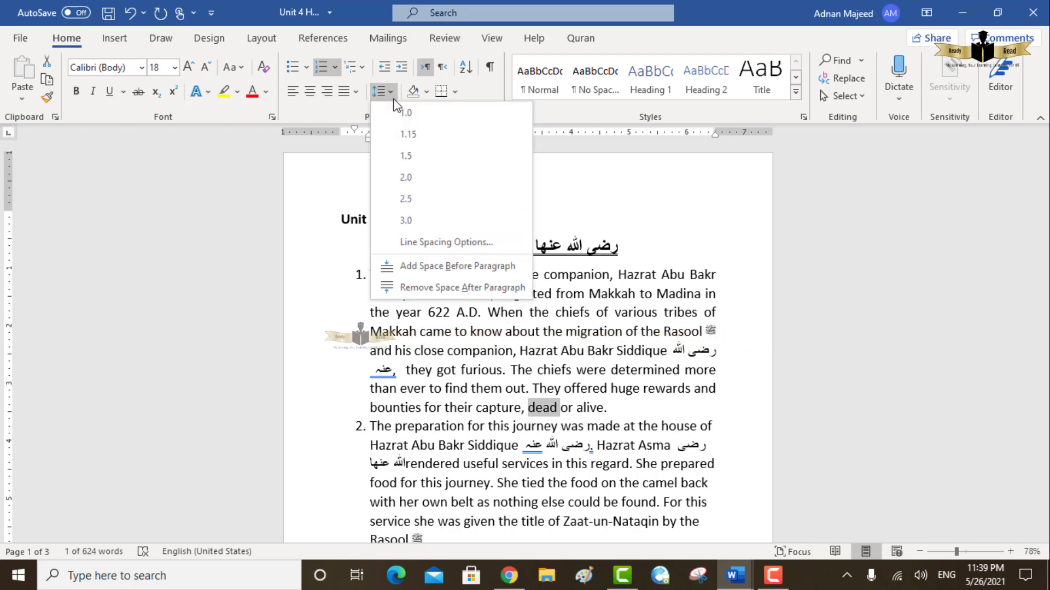
pyautogui.click(539, 279)
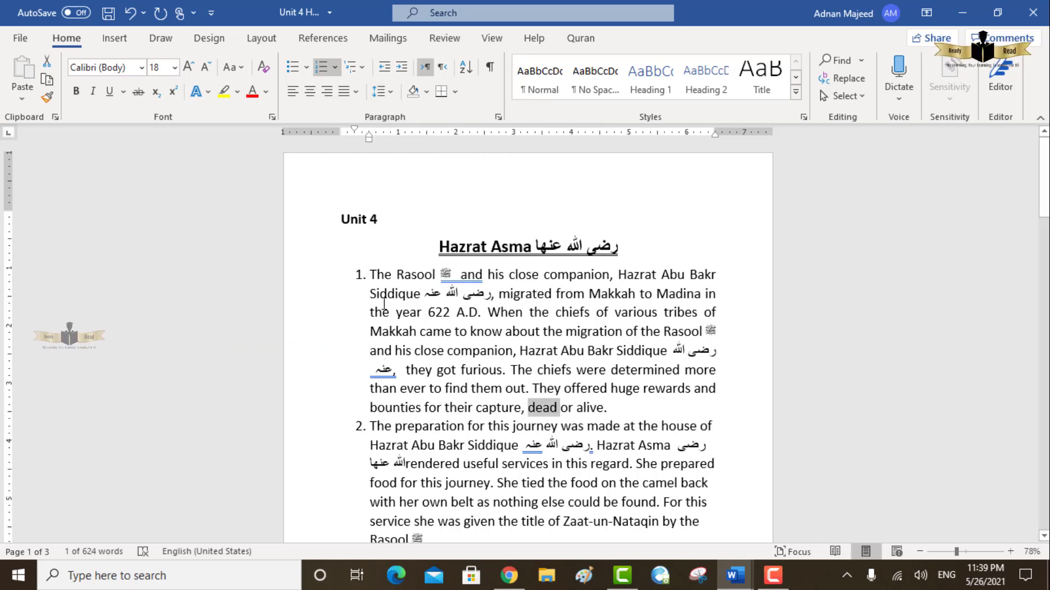
pyautogui.moveTo(371, 275); pyautogui.dragTo(629, 414)
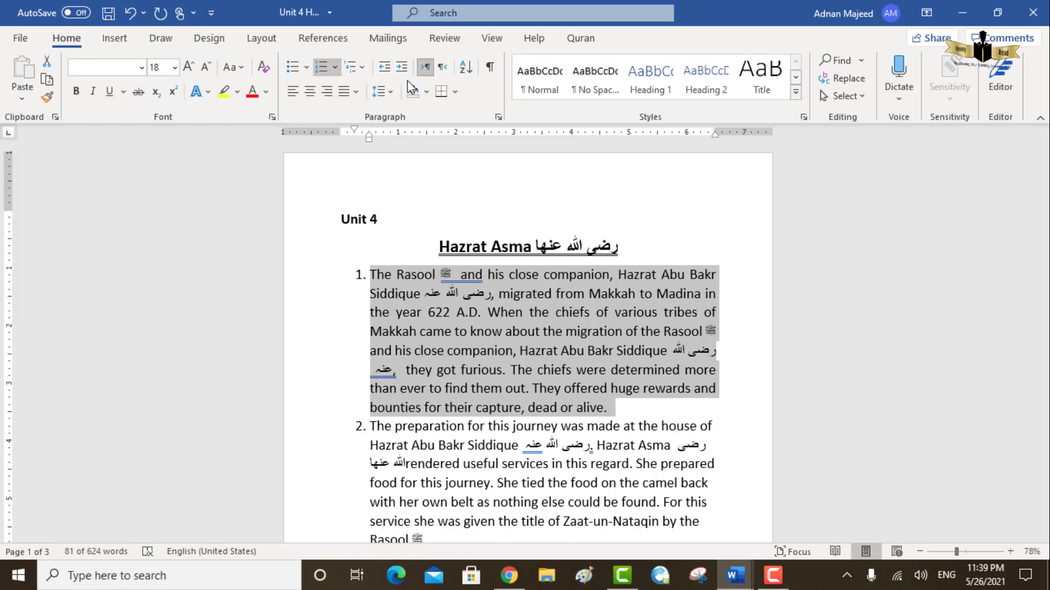
pyautogui.click(392, 92)
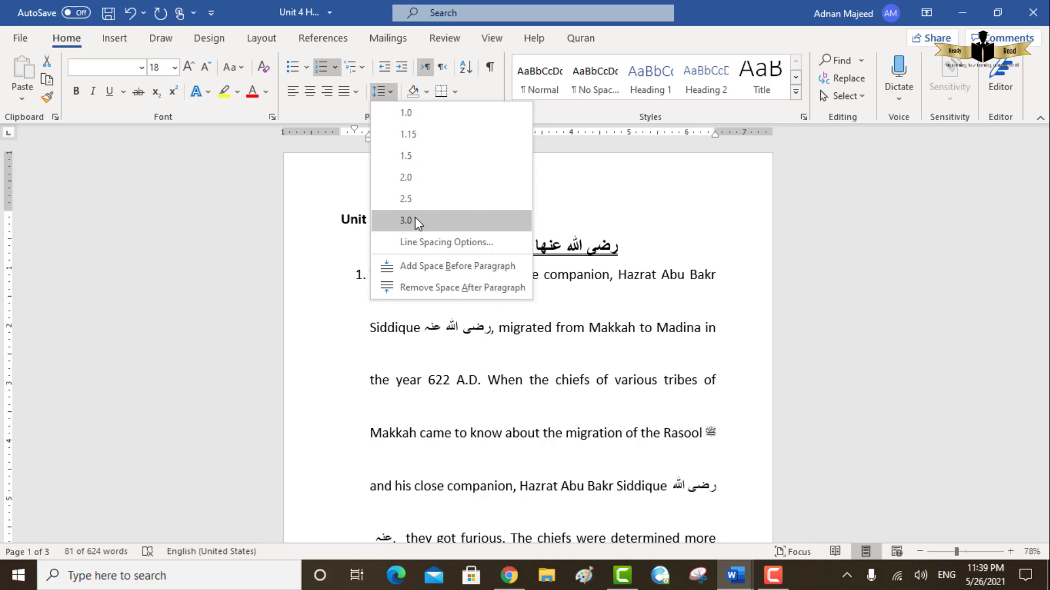
pyautogui.click(406, 113)
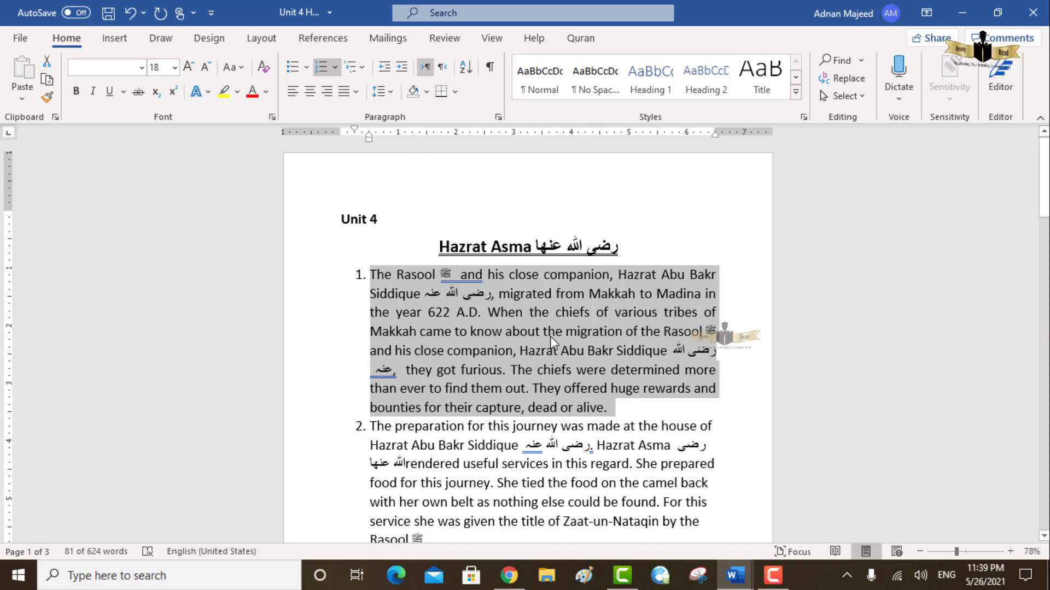
# - Try the right-to-left text direction on the first numbered paragraph and return it to left-to-right
pyautogui.click(442, 70)
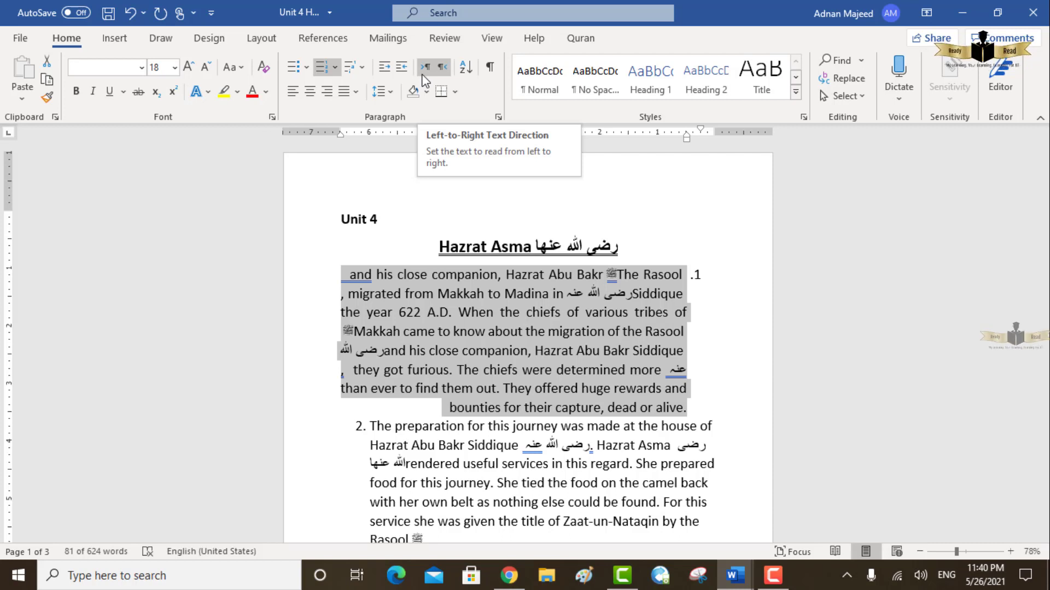
pyautogui.click(423, 76)
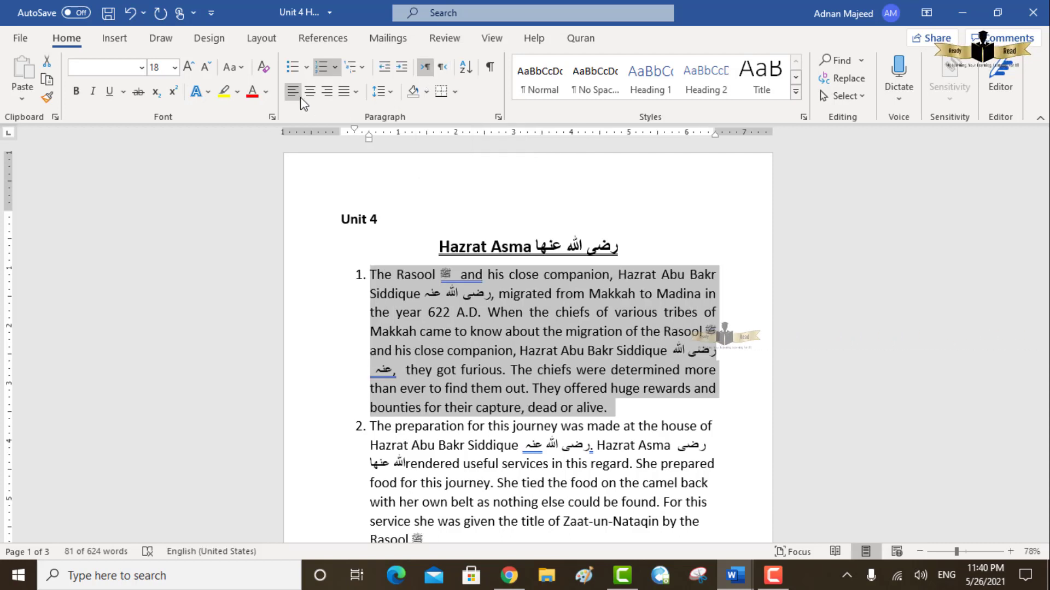
# - Right-align the first numbered paragraph, switch its text direction to right-to-left and keep the paragraph selected
pyautogui.click(326, 97)
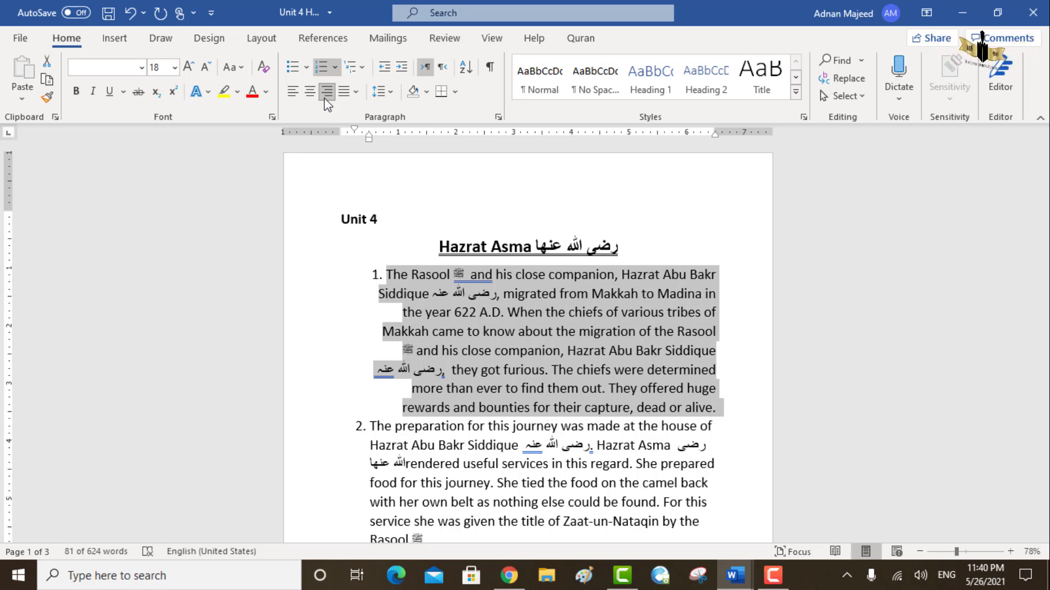
pyautogui.click(442, 67)
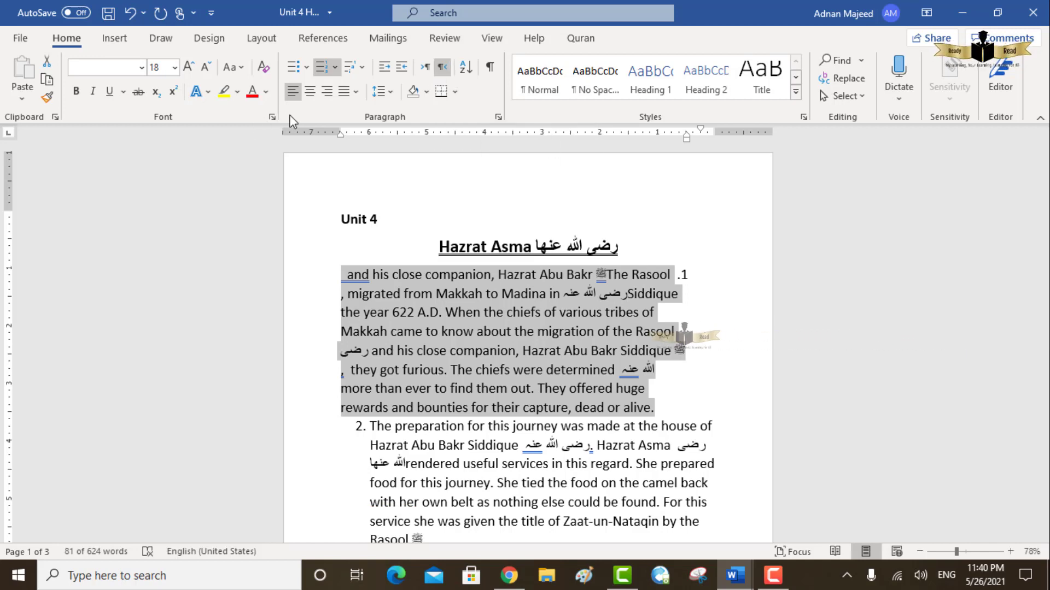
pyautogui.click(530, 295)
pyautogui.tripleClick(530, 295)
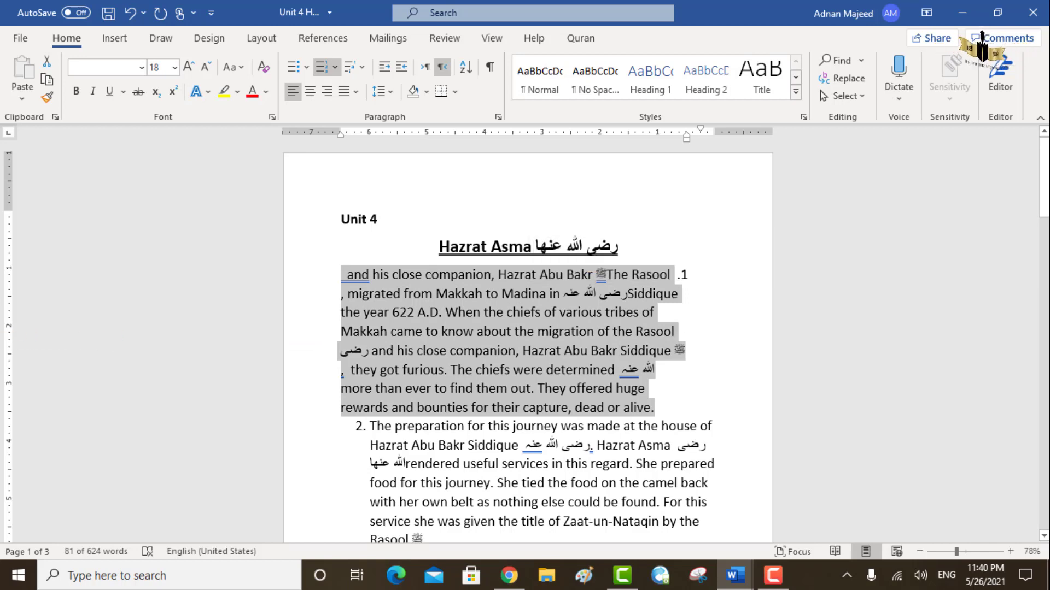
# - Copy the phrase رضی اللہ عنہ from item 2 on the last page and start an unnumbered line below the list
pyautogui.moveTo(1046, 215); pyautogui.dragTo(1045, 525)
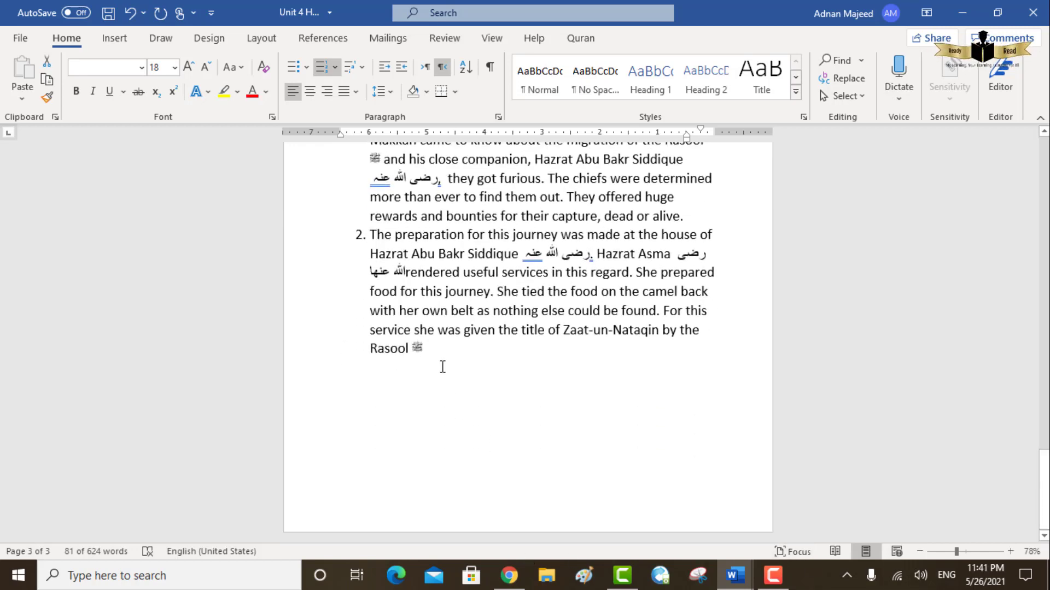
pyautogui.moveTo(524, 258); pyautogui.dragTo(590, 255)
pyautogui.hotkey('ctrl', 'c')
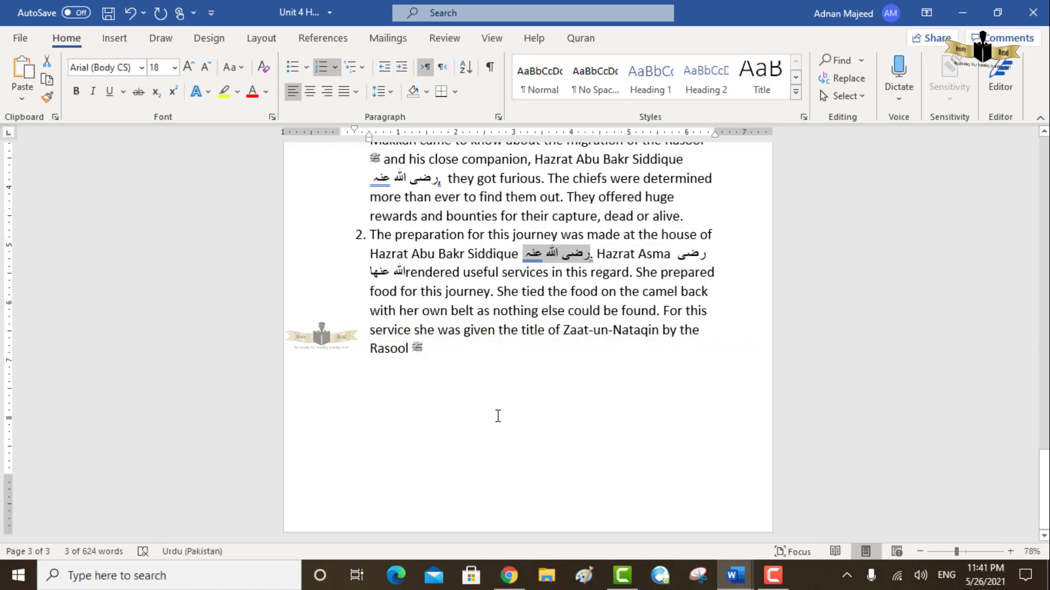
pyautogui.click(443, 352)
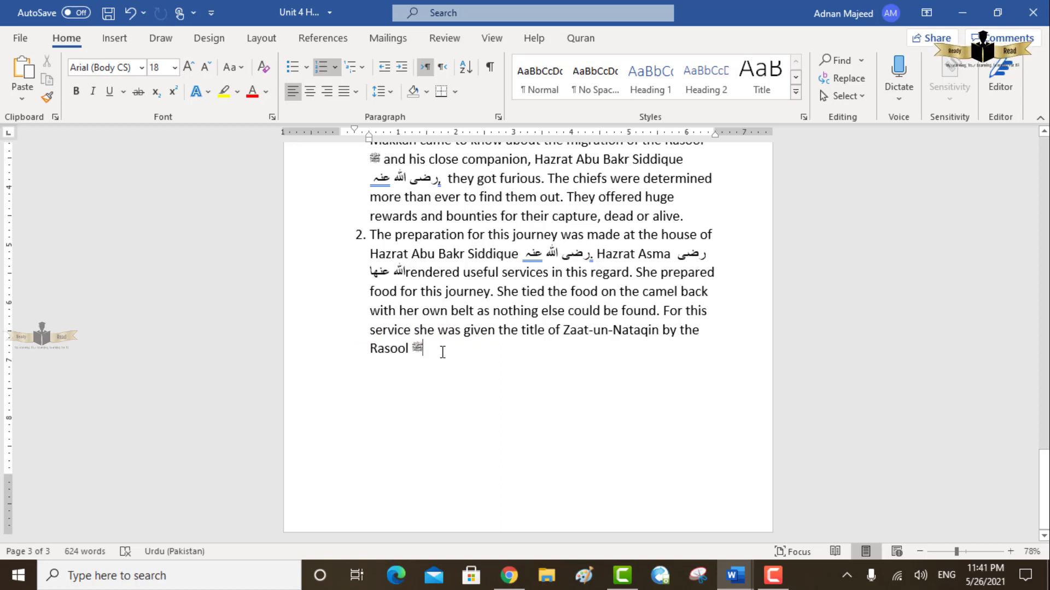
pyautogui.press('Return')
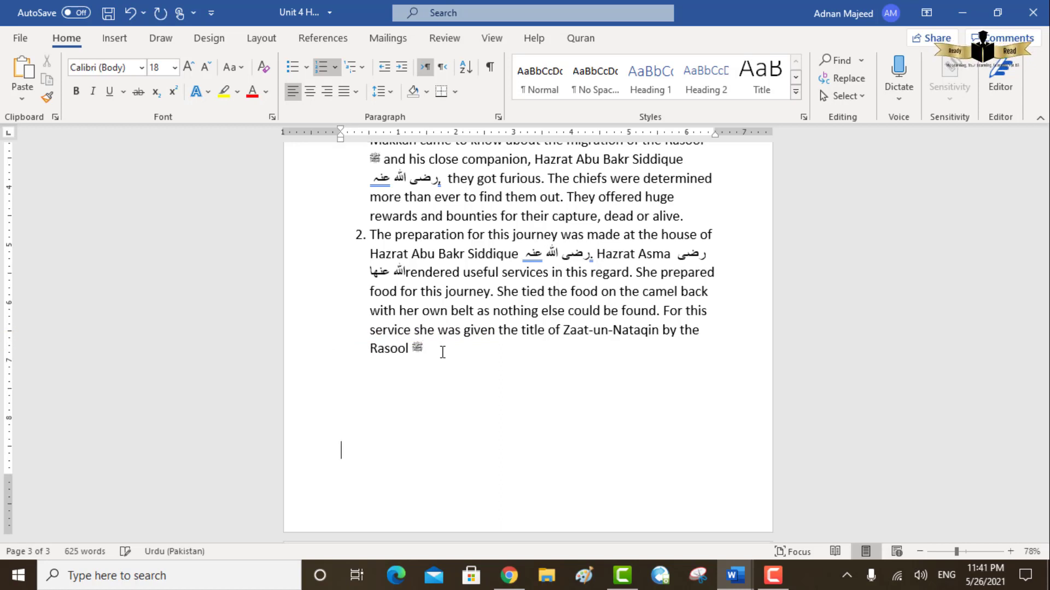
pyautogui.press('BackSpace')
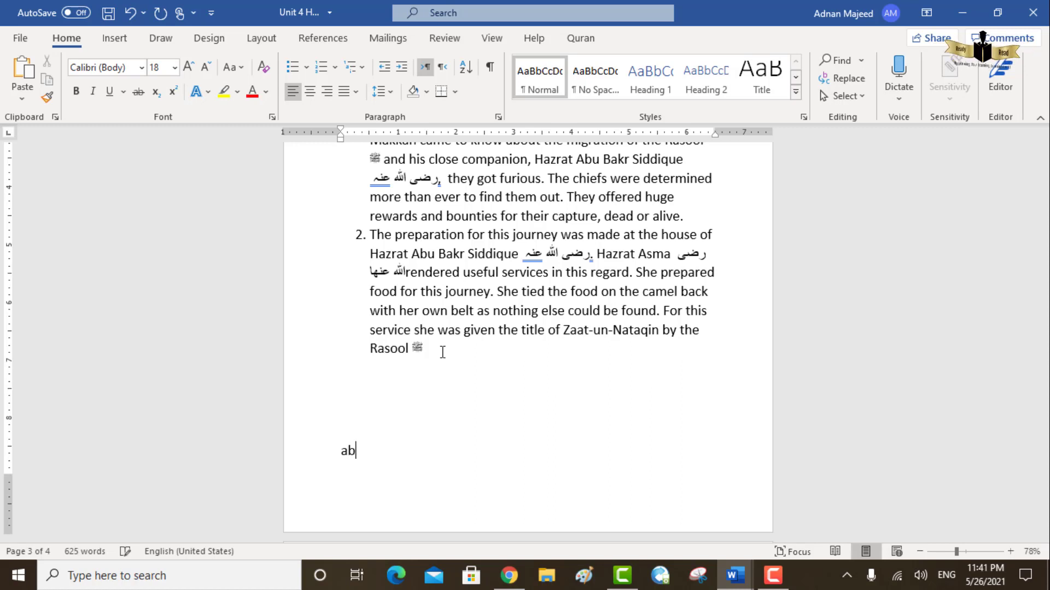
# - Write "Abu bakr" on the new line, paste the copied Urdu phrase after it and add the word "find"
pyautogui.write('Abu baj')
pyautogui.press('BackSpace')
pyautogui.write('kr')
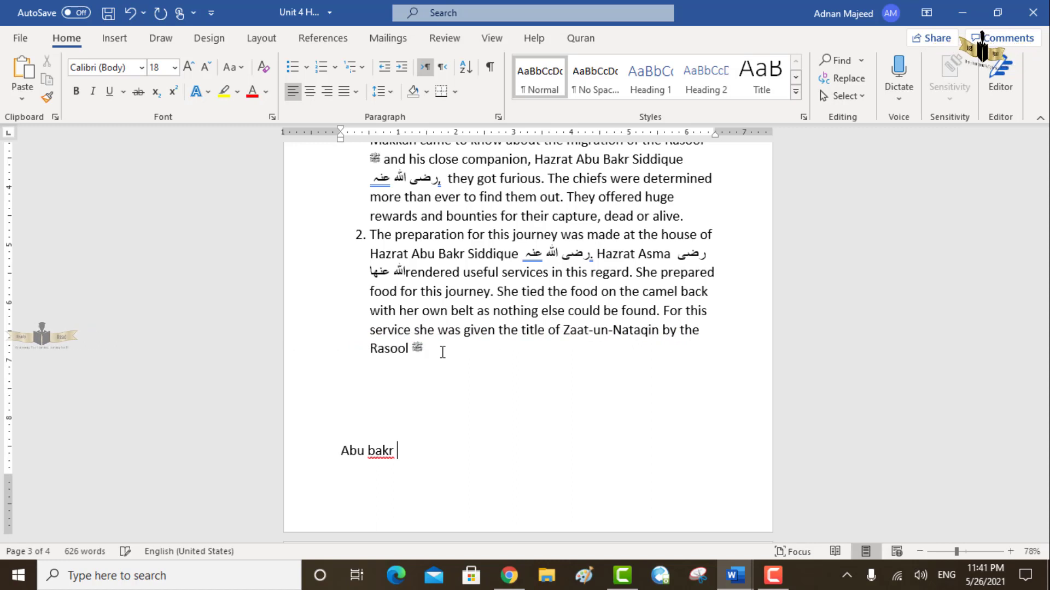
pyautogui.hotkey('ctrl', 'v')
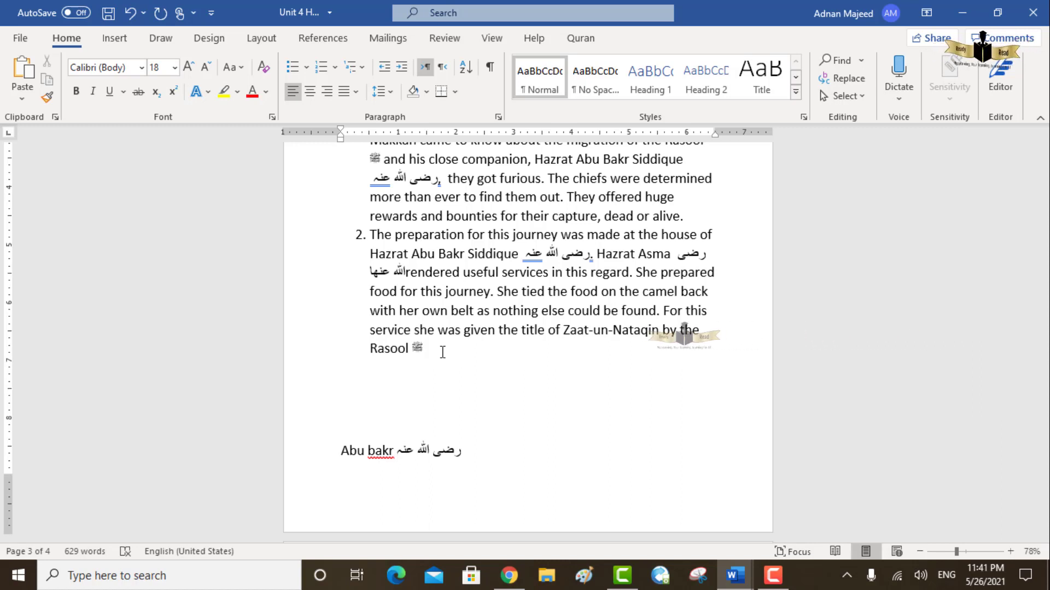
pyautogui.write('find')
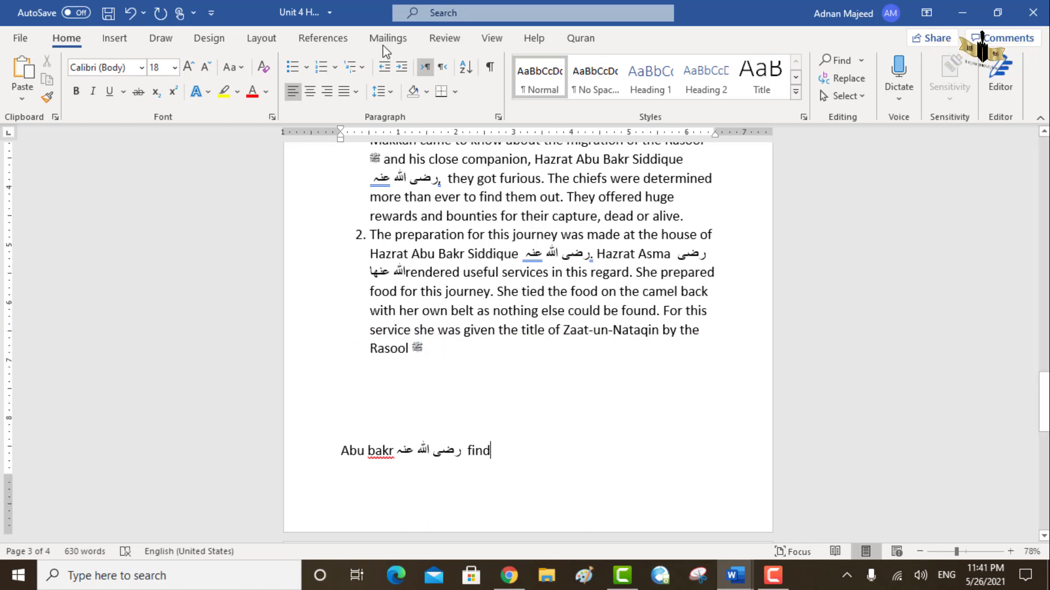
# - Try right-to-left text direction with left alignment on the "Abu bakr" sample line and delete that line
pyautogui.click(442, 68)
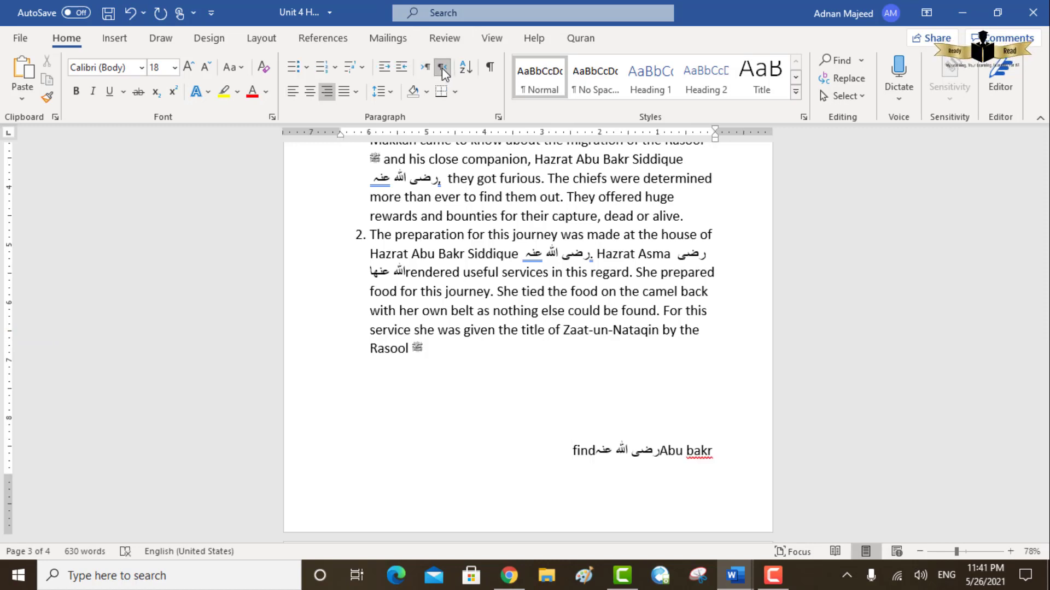
pyautogui.click(293, 92)
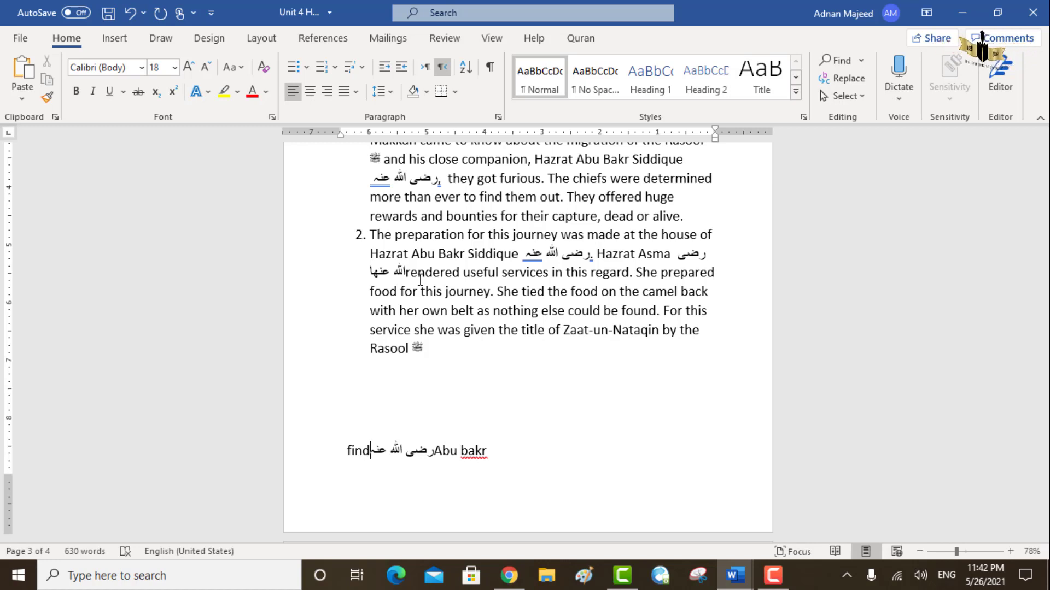
pyautogui.moveTo(492, 451); pyautogui.dragTo(348, 451)
pyautogui.press('BackSpace')
pyautogui.press('BackSpace')
pyautogui.press('BackSpace')
pyautogui.press('BackSpace')
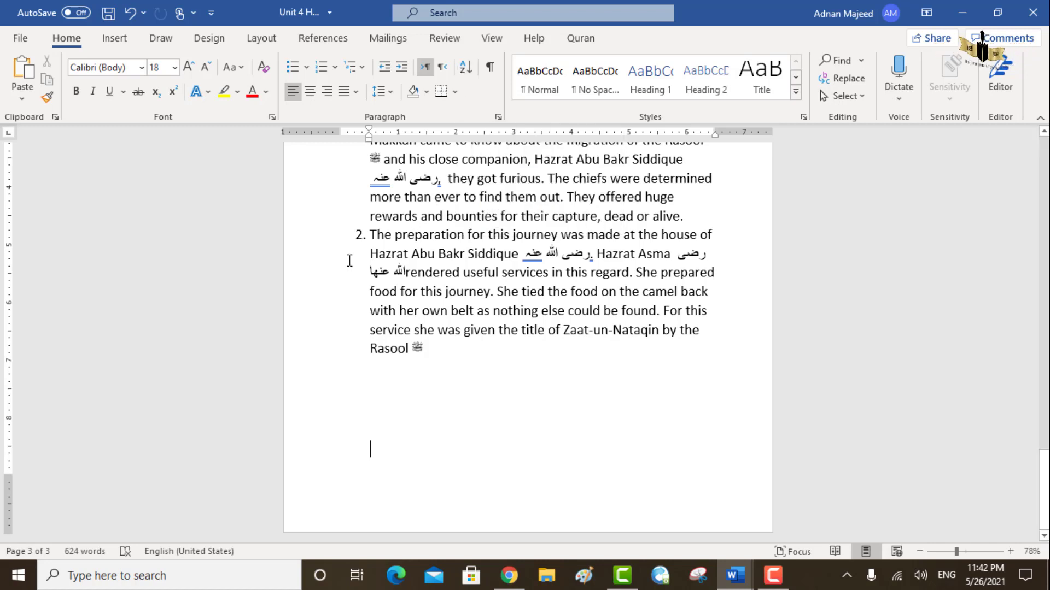
# - Copy "Hazrat Abu Bakr Siddique" from item 2 into the empty space below the list and start a new line after it
pyautogui.moveTo(412, 257); pyautogui.dragTo(520, 256)
pyautogui.hotkey('ctrl', 'c')
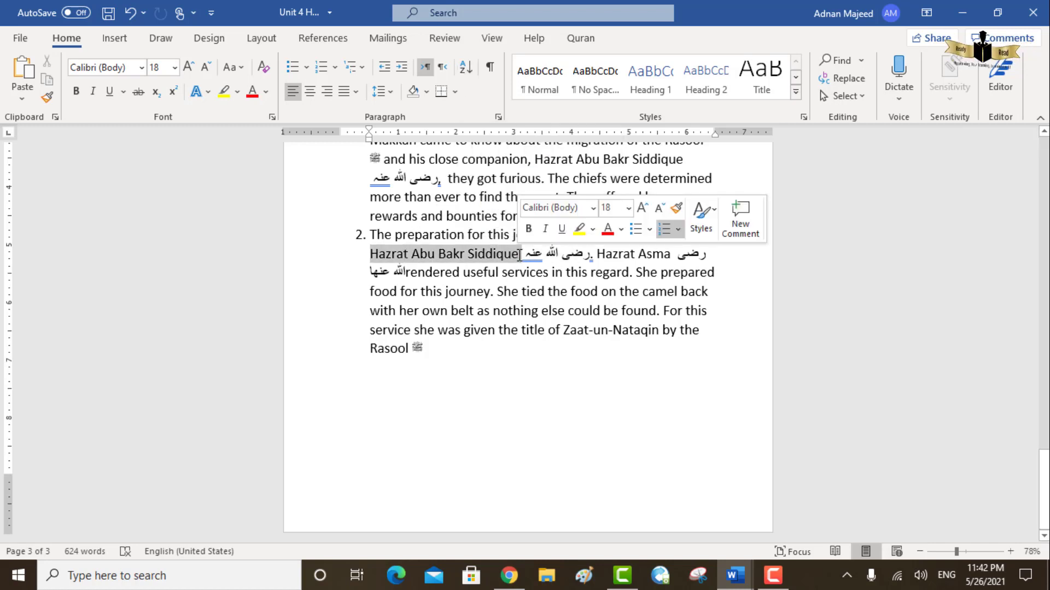
pyautogui.click(375, 393)
pyautogui.hotkey('ctrl', 'v')
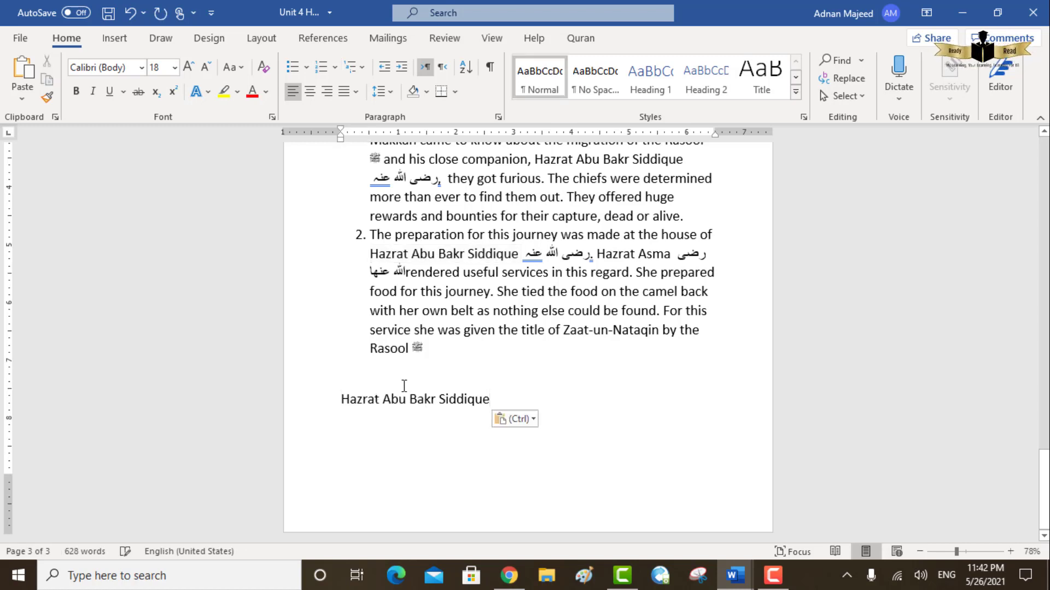
pyautogui.press('Return')
# - Copy the phrase "food for this journey" from item 2 onto the line below "Hazrat Abu Bakr Siddique"
pyautogui.click(368, 296)
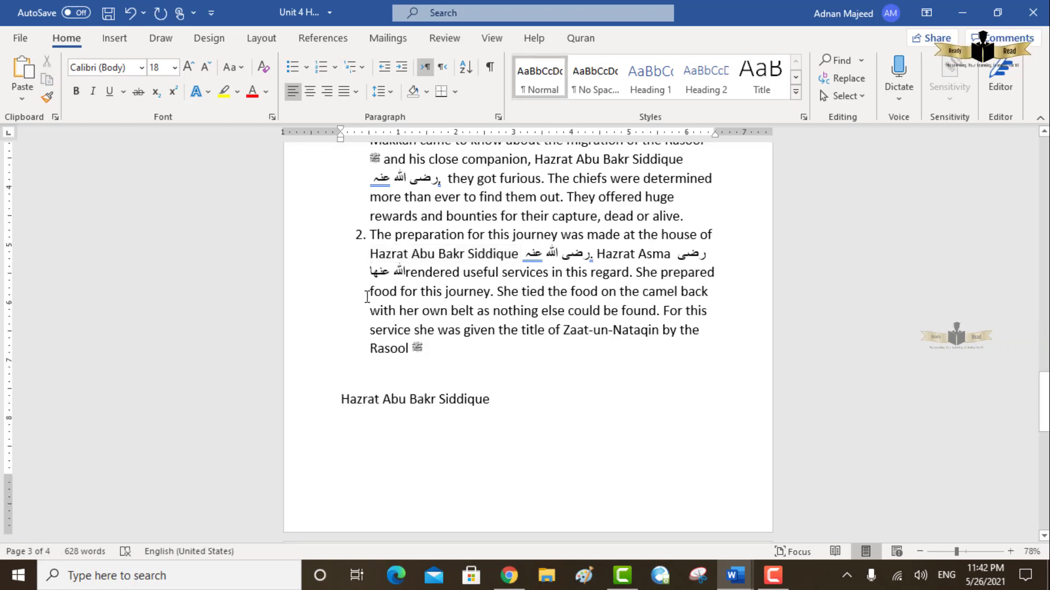
pyautogui.moveTo(405, 296); pyautogui.dragTo(491, 292)
pyautogui.hotkey('ctrl', 'c')
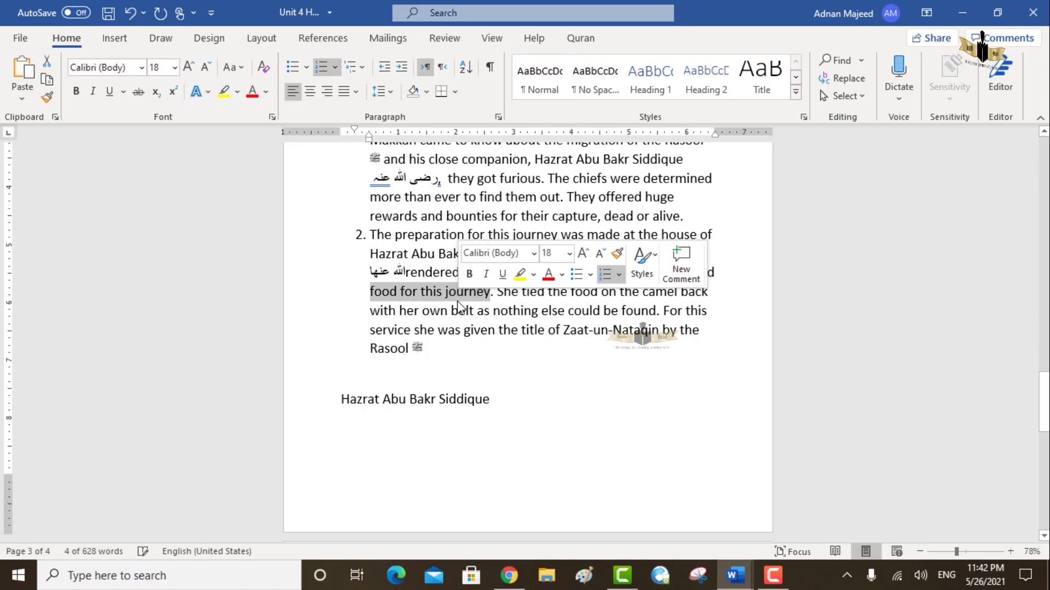
pyautogui.click(510, 398)
pyautogui.press('Down')
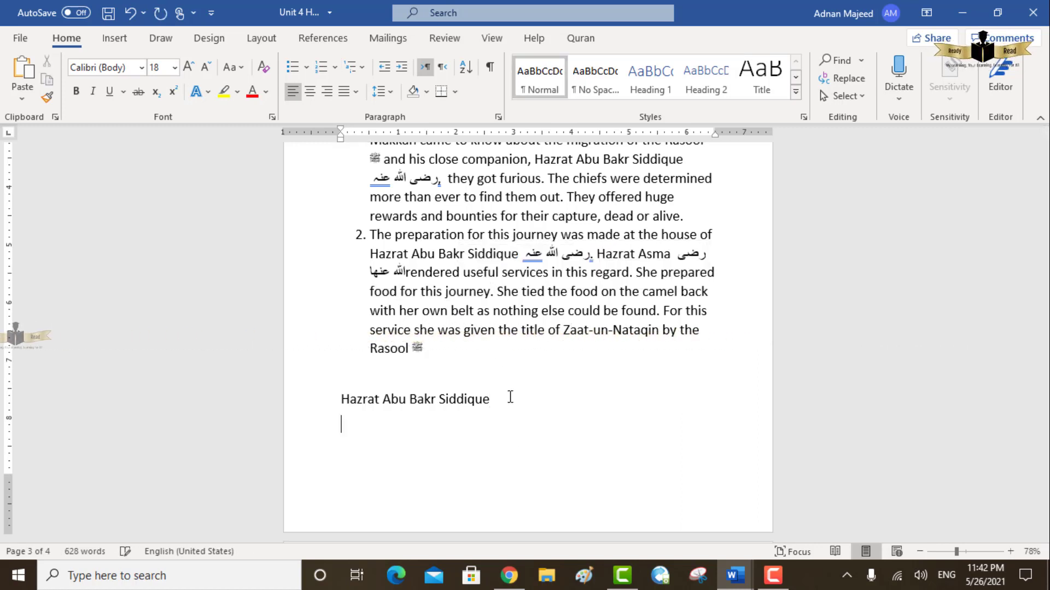
pyautogui.hotkey('ctrl', 'v')
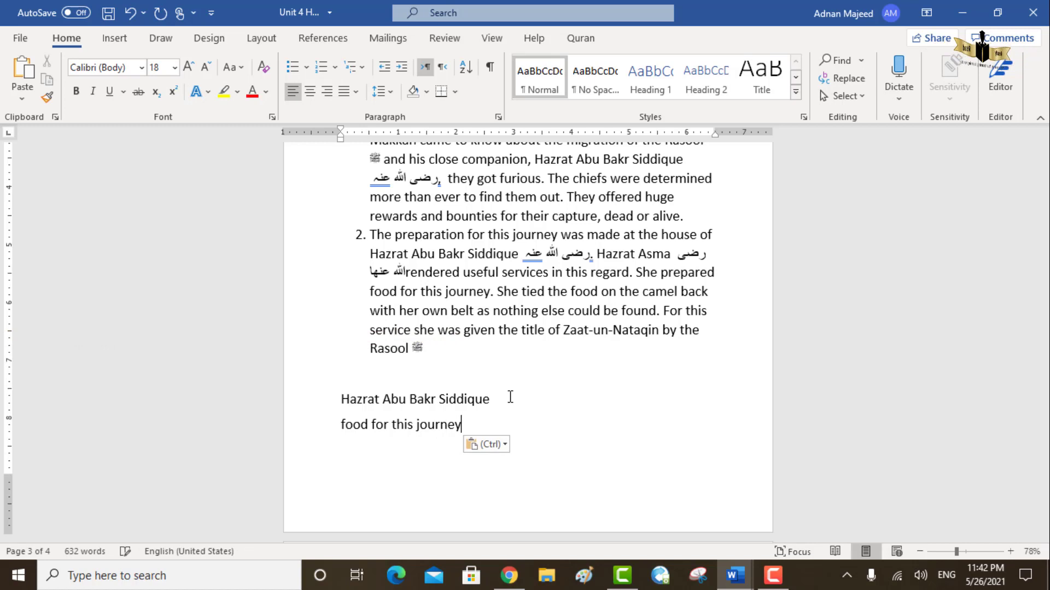
# - Split "Hazrat Abu Bakr Siddique" below the list into four separate lines, one word per line
pyautogui.click(384, 399)
pyautogui.press('Return')
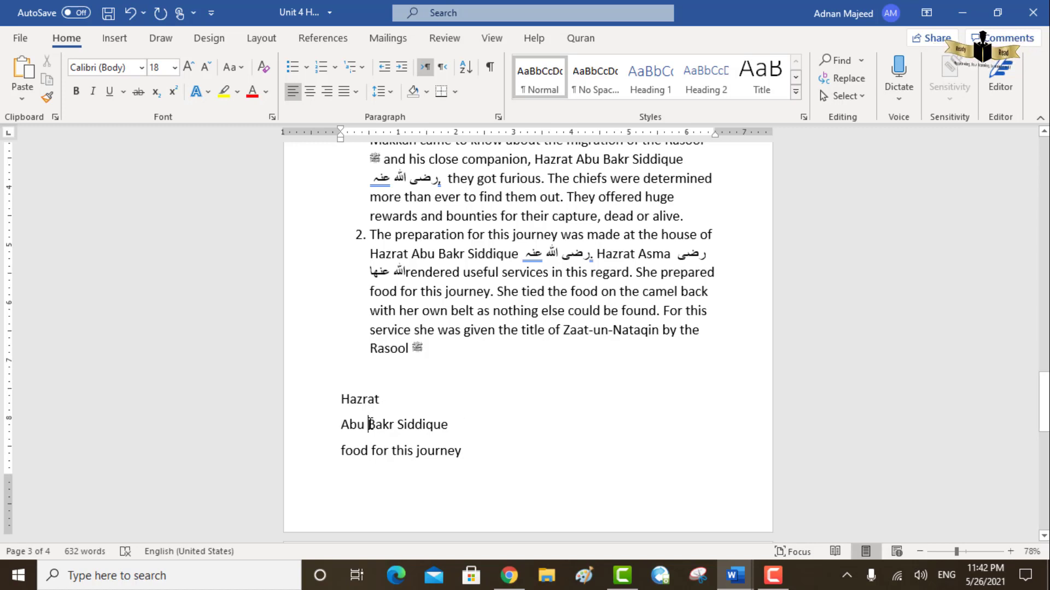
pyautogui.click(369, 424)
pyautogui.press('Return')
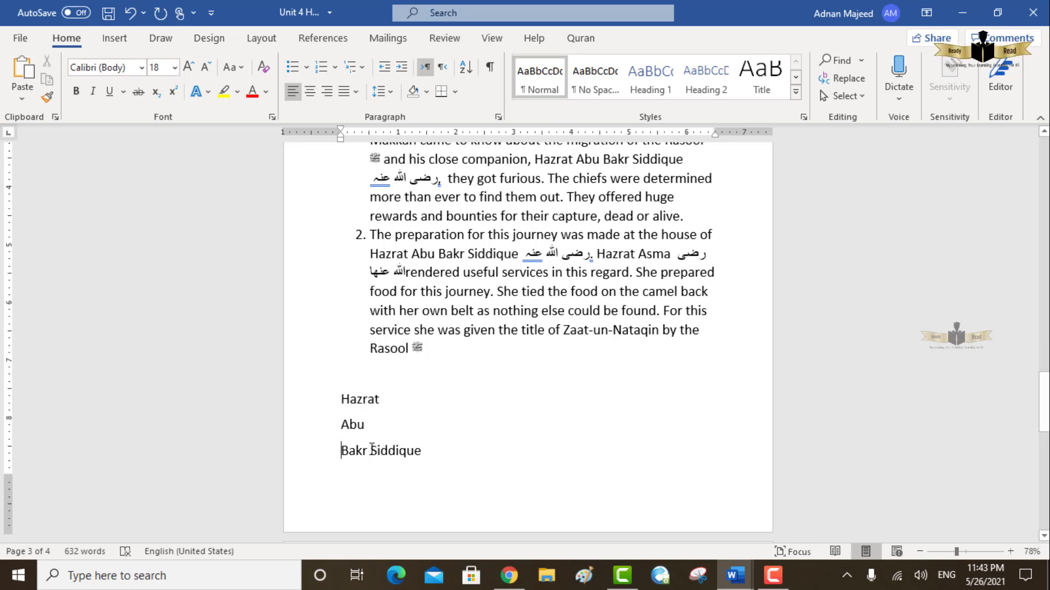
pyautogui.click(372, 449)
pyautogui.hotkey('ctrl', 'Return')
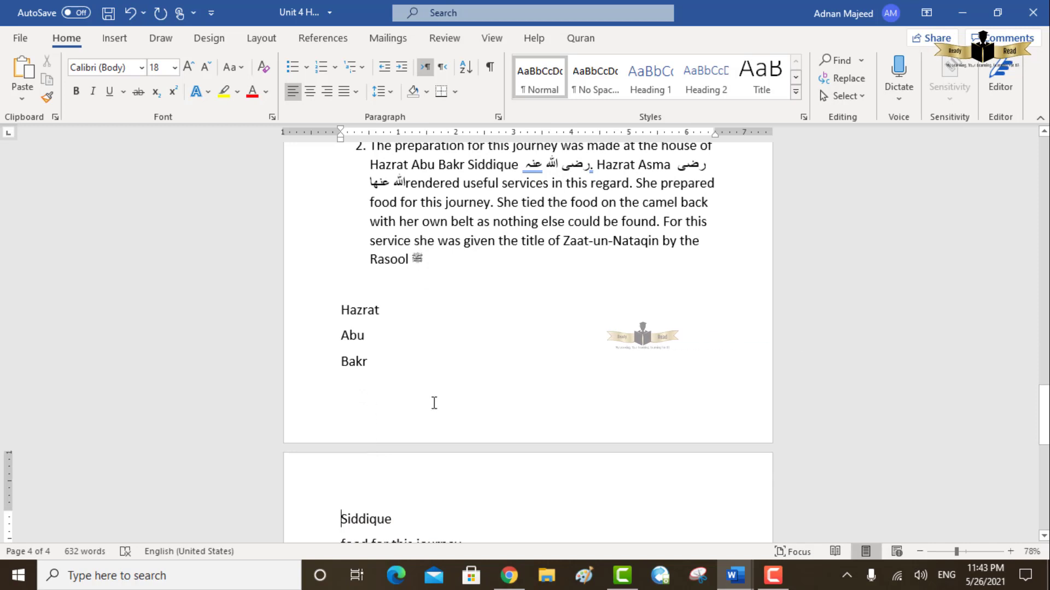
# - Sort the five lines from Hazrat to "food for this journey" by paragraphs as text in ascending order
pyautogui.moveTo(1044, 408); pyautogui.dragTo(1044, 426)
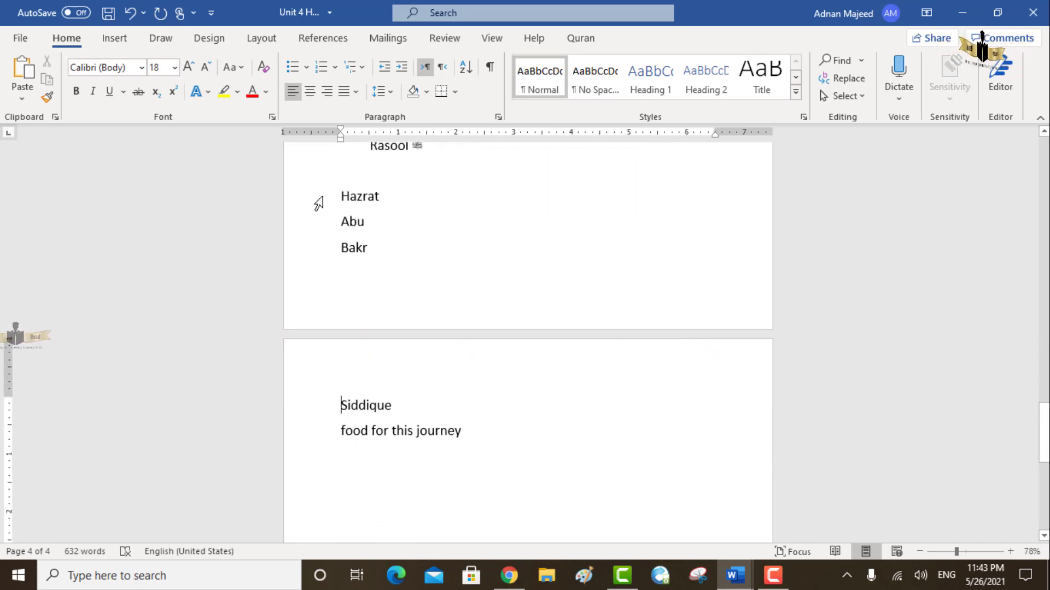
pyautogui.moveTo(335, 195); pyautogui.dragTo(389, 278)
pyautogui.moveTo(439, 388); pyautogui.dragTo(479, 447)
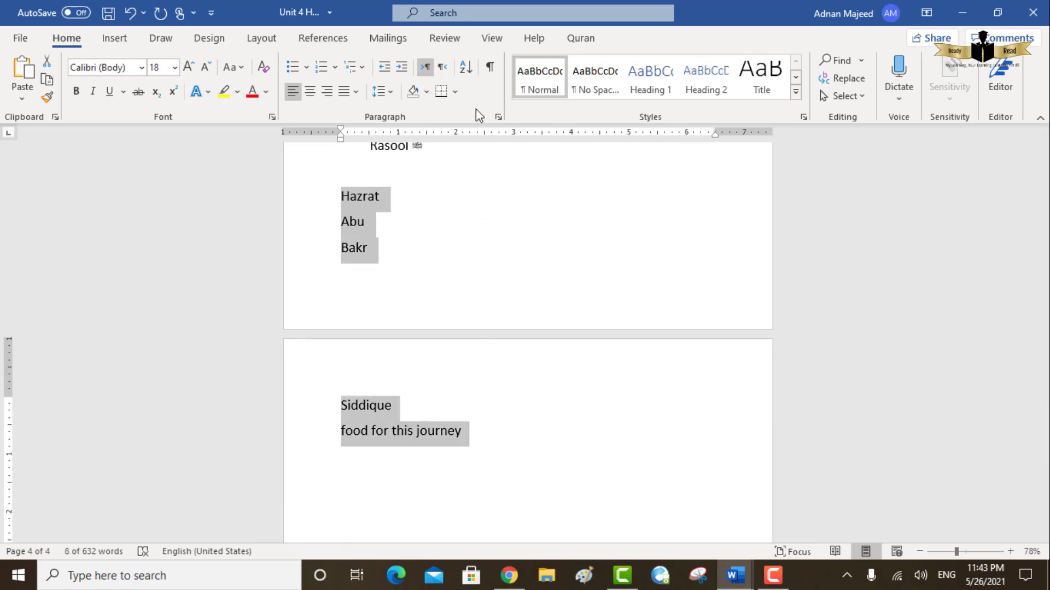
pyautogui.click(474, 74)
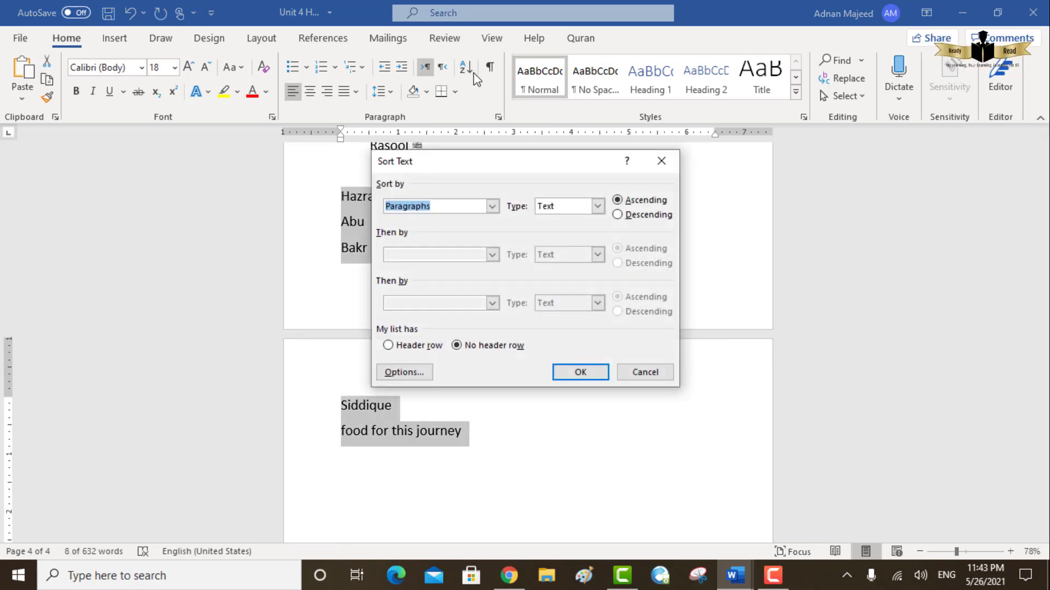
pyautogui.click(664, 161)
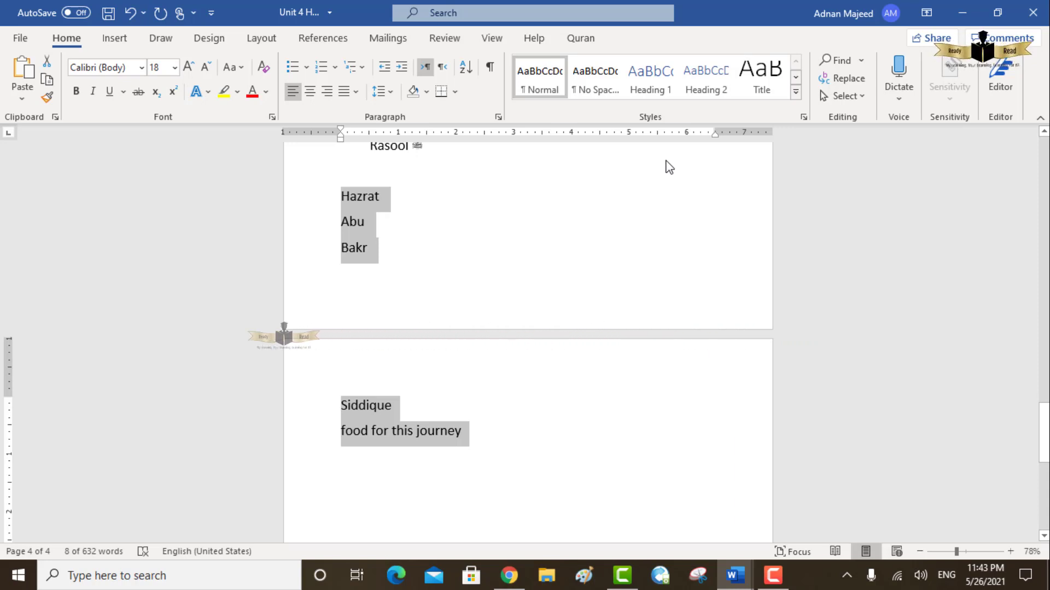
pyautogui.click(471, 73)
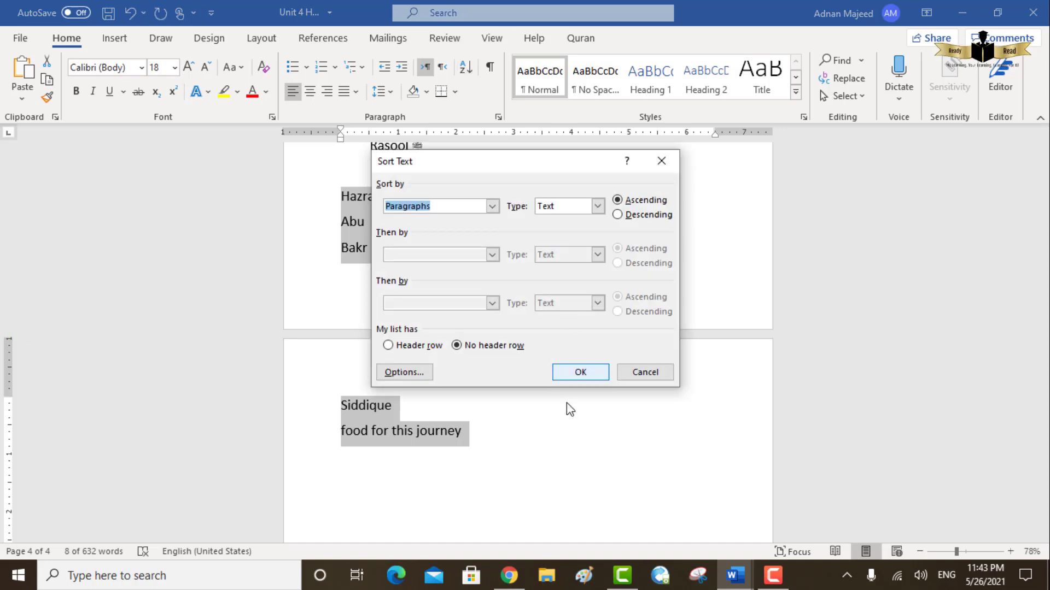
pyautogui.click(580, 373)
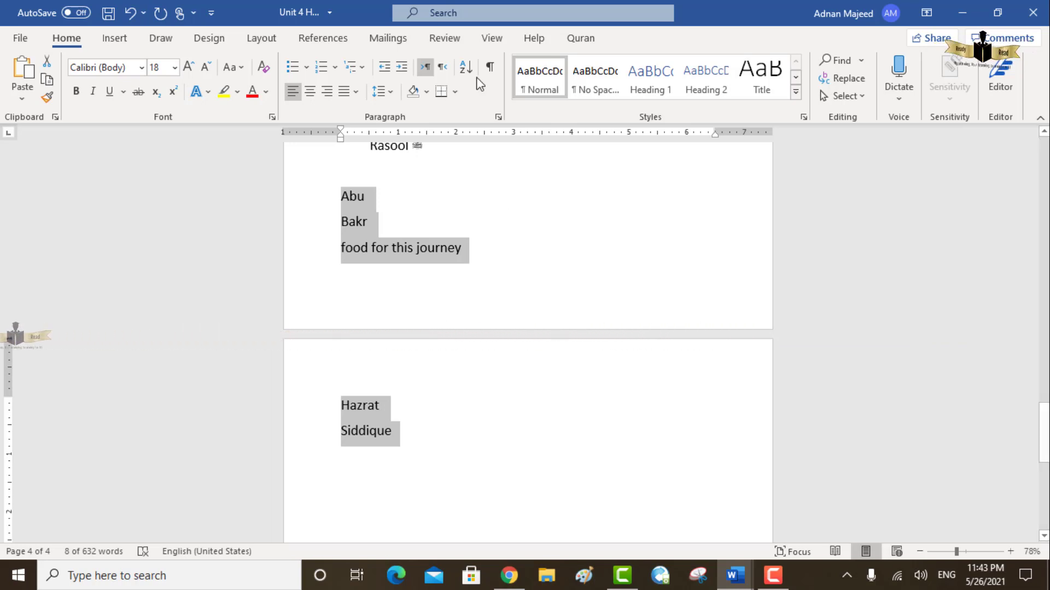
# - Preview the border types and paragraph shading colors on the five sorted lines without applying any, and deselect the lines
pyautogui.click(457, 94)
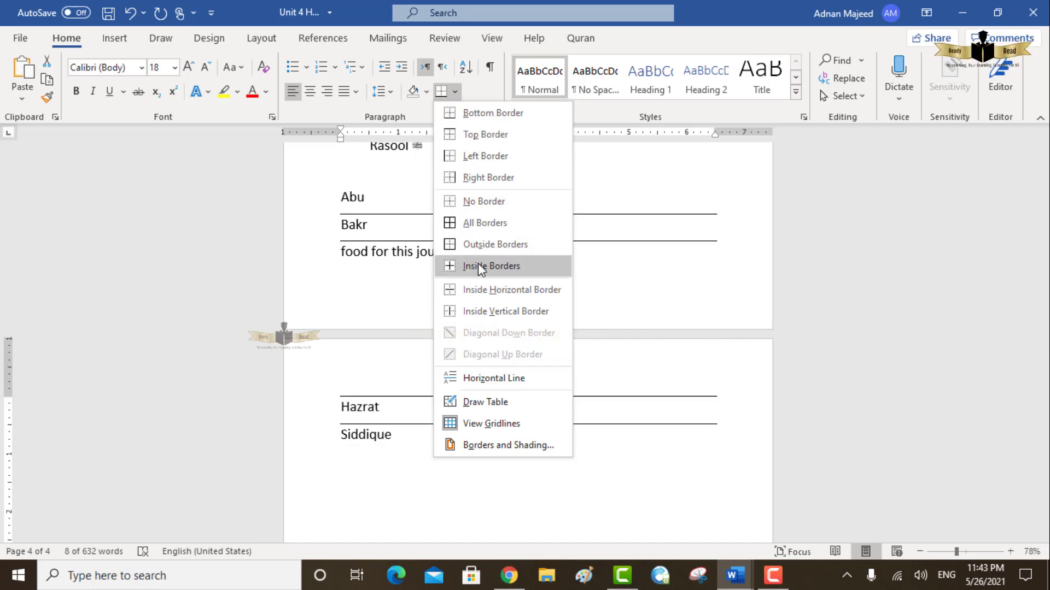
pyautogui.press('Escape')
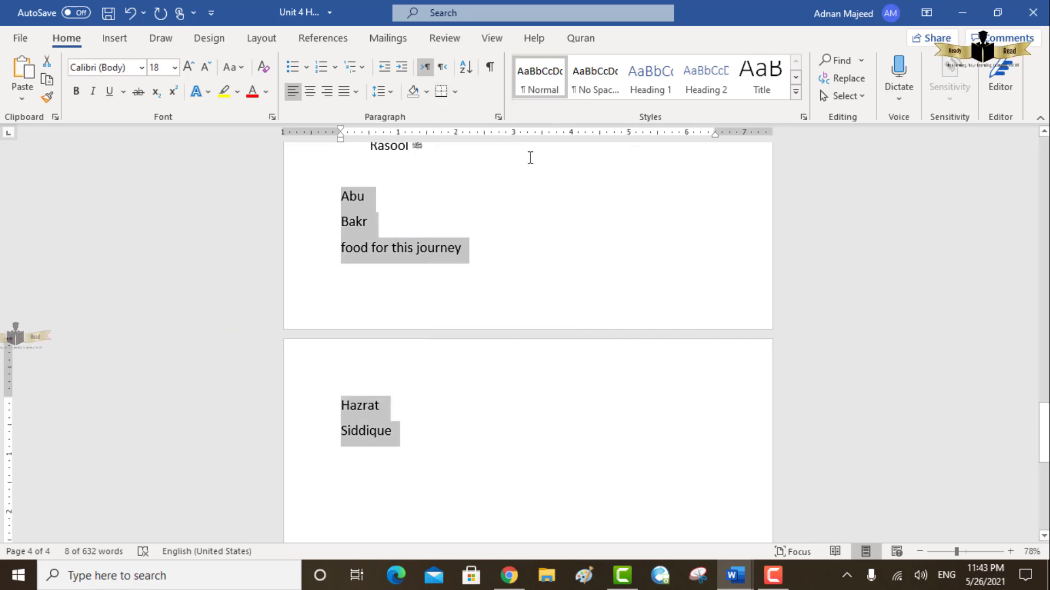
pyautogui.click(426, 93)
pyautogui.press('Escape')
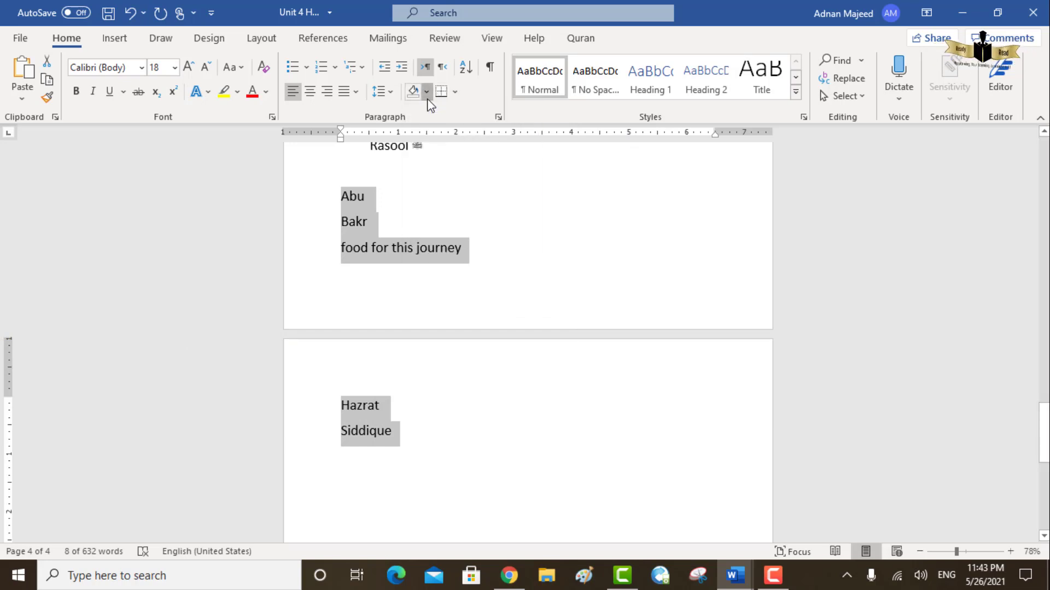
pyautogui.click(427, 94)
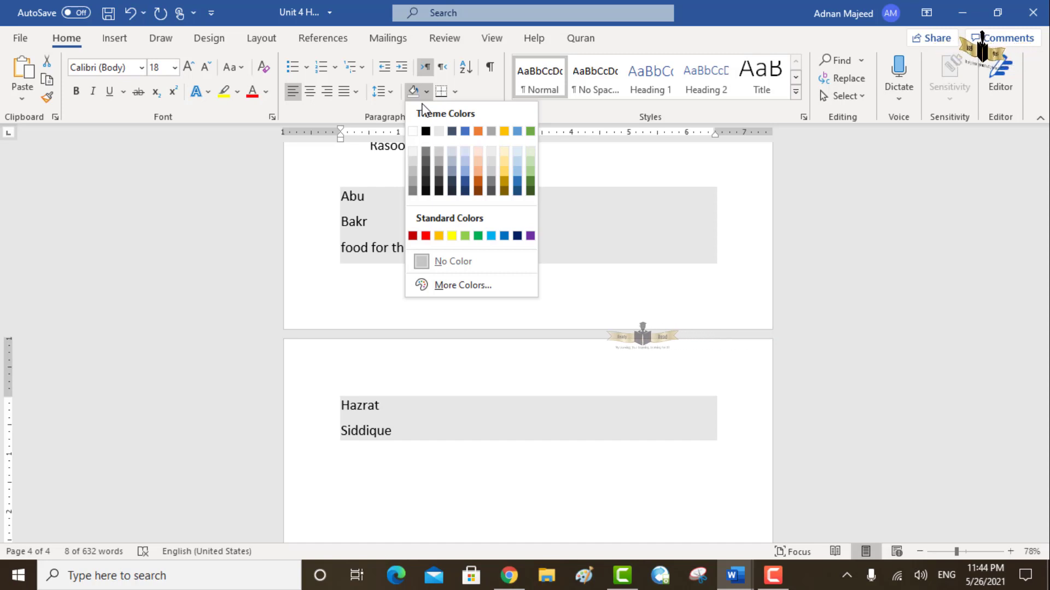
pyautogui.click(476, 98)
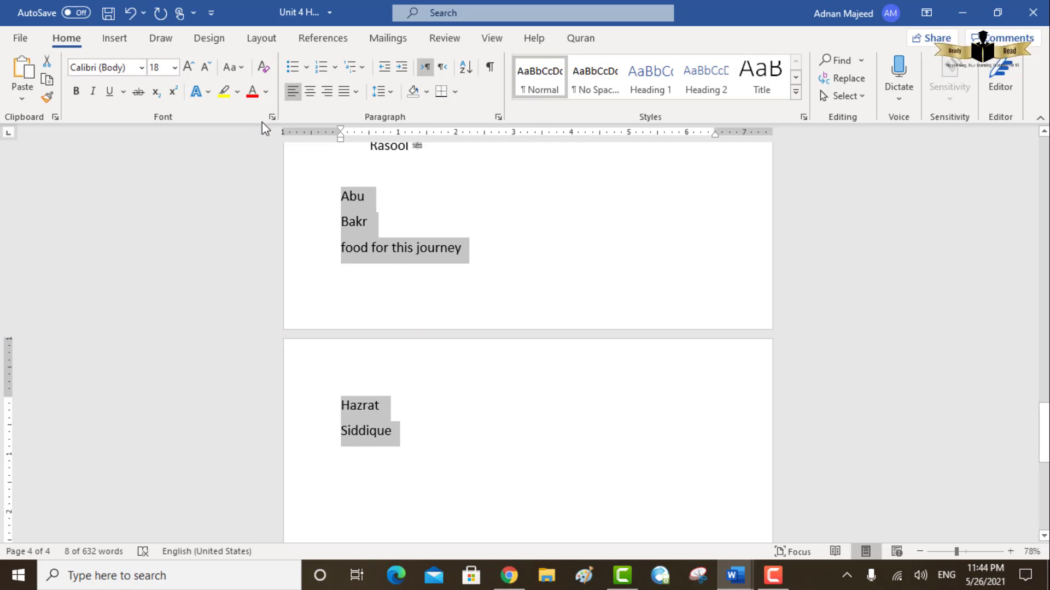
pyautogui.click(520, 293)
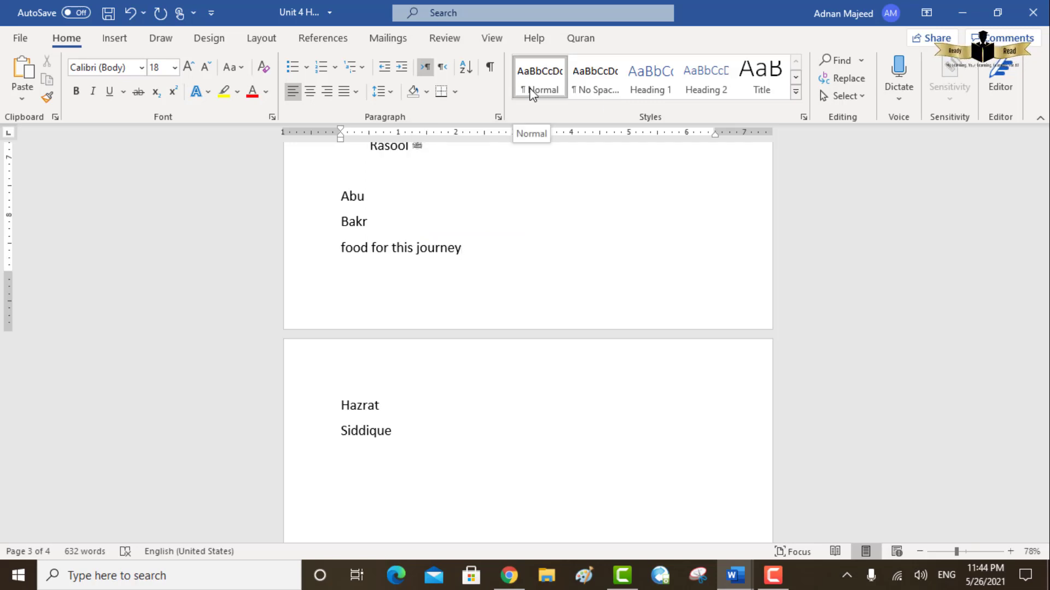
# - Apply the Normal style to the Abu, Bakr and "food for this journey" lines and preview the other styles in the gallery
pyautogui.moveTo(342, 200); pyautogui.dragTo(426, 264)
pyautogui.click(540, 77)
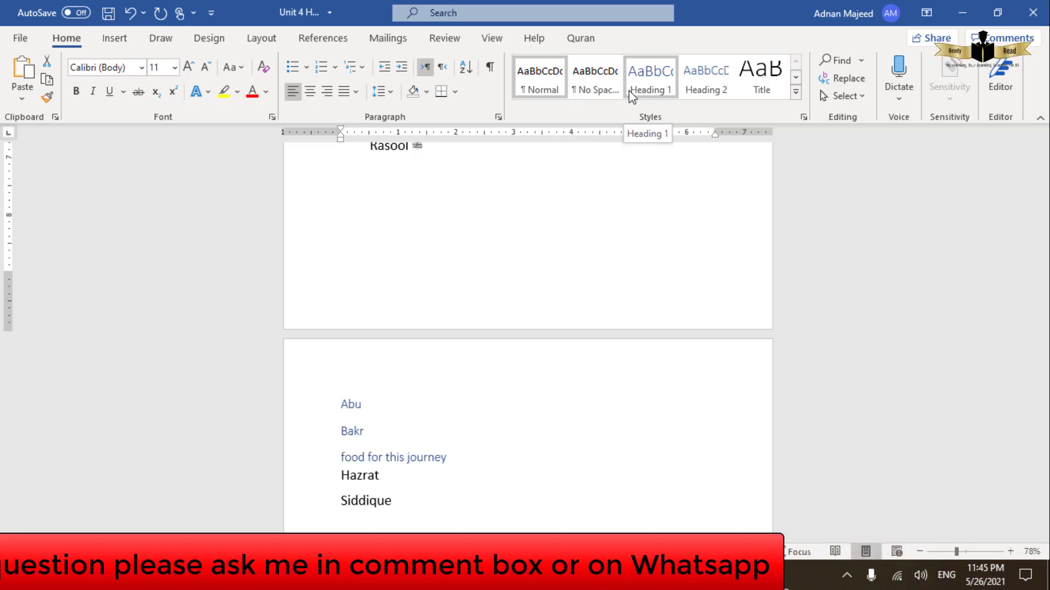
pyautogui.click(588, 92)
pyautogui.click(664, 94)
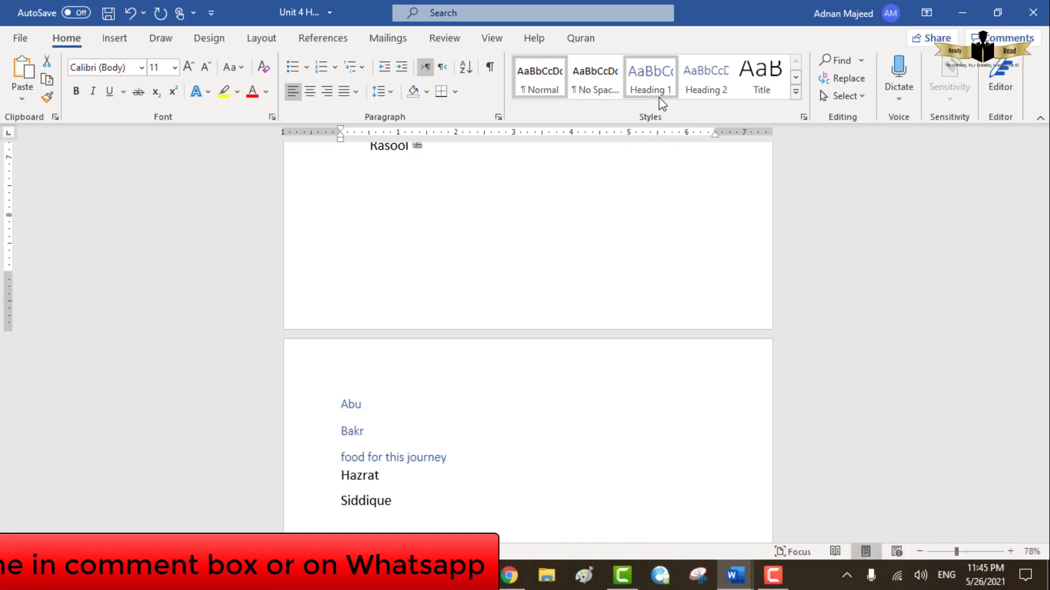
pyautogui.click(603, 99)
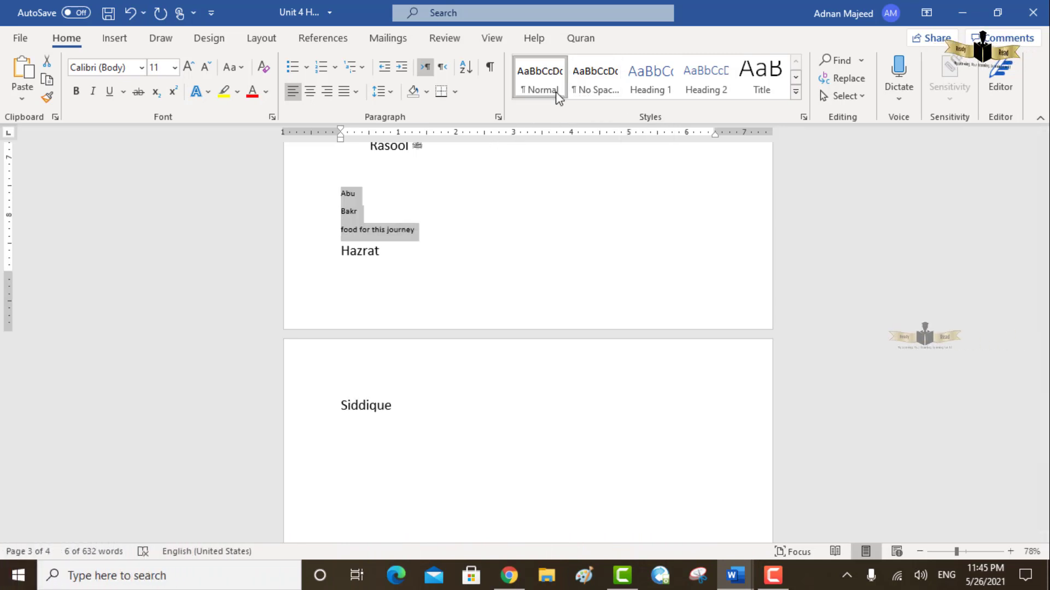
pyautogui.click(595, 94)
pyautogui.click(538, 93)
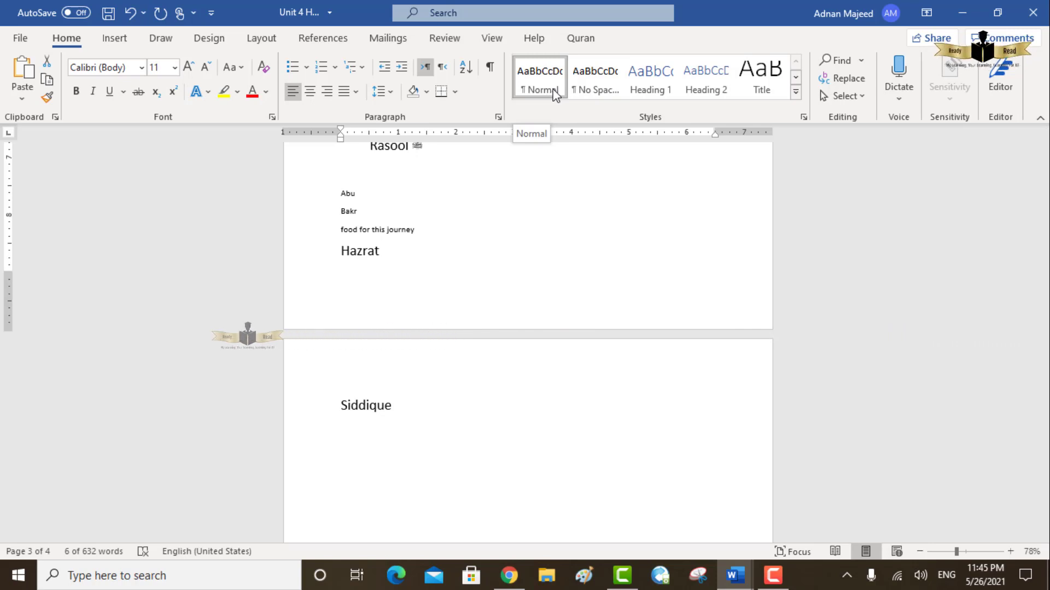
pyautogui.click(795, 93)
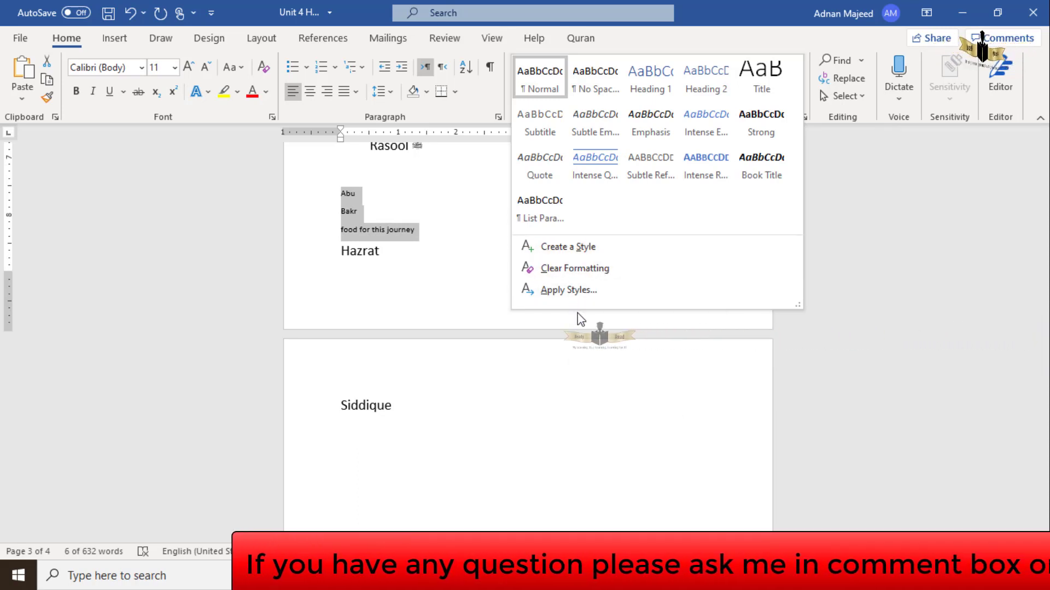
pyautogui.click(587, 361)
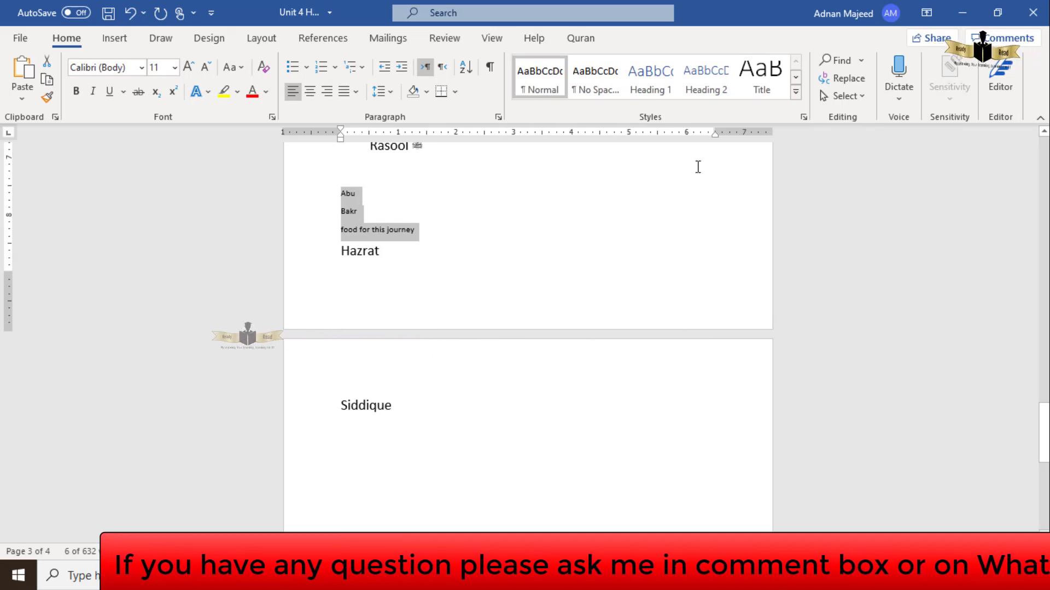
# - Search the document for "the chief" and look through the highlighted matches
pyautogui.click(842, 63)
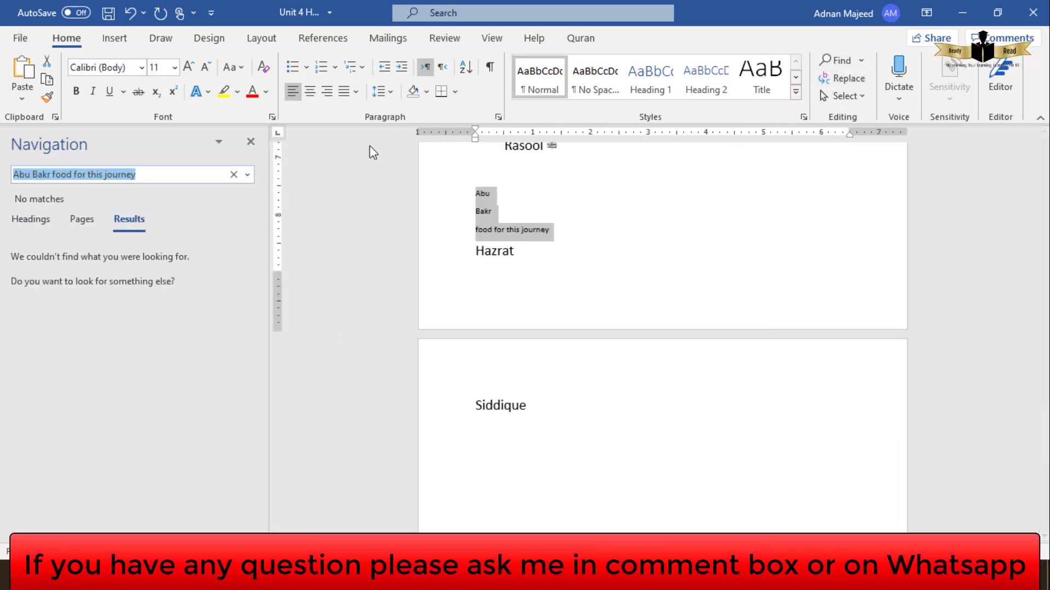
pyautogui.click(251, 141)
pyautogui.moveTo(1047, 415); pyautogui.dragTo(996, 136)
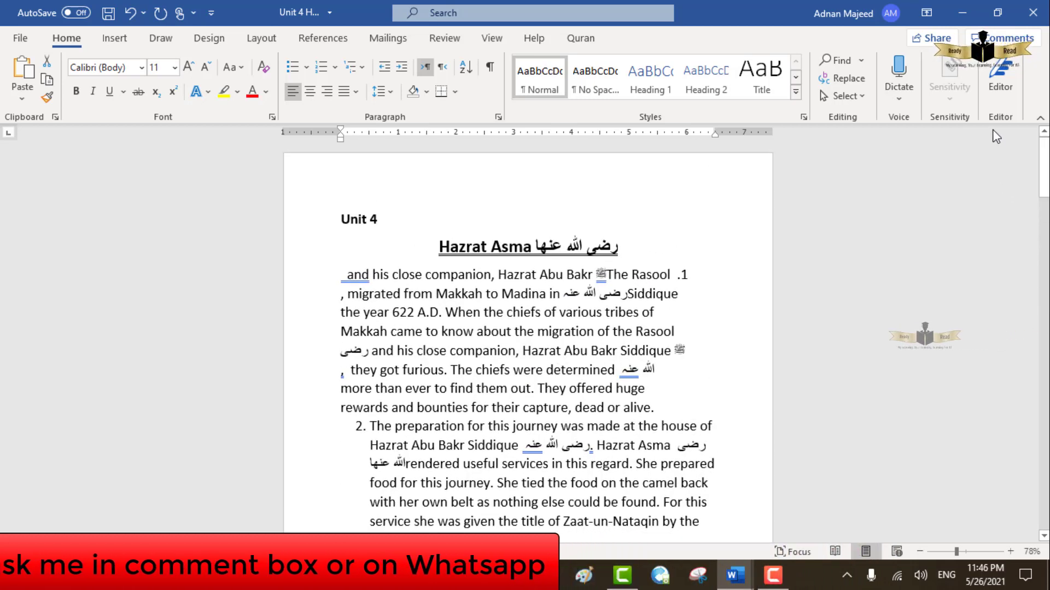
pyautogui.click(837, 70)
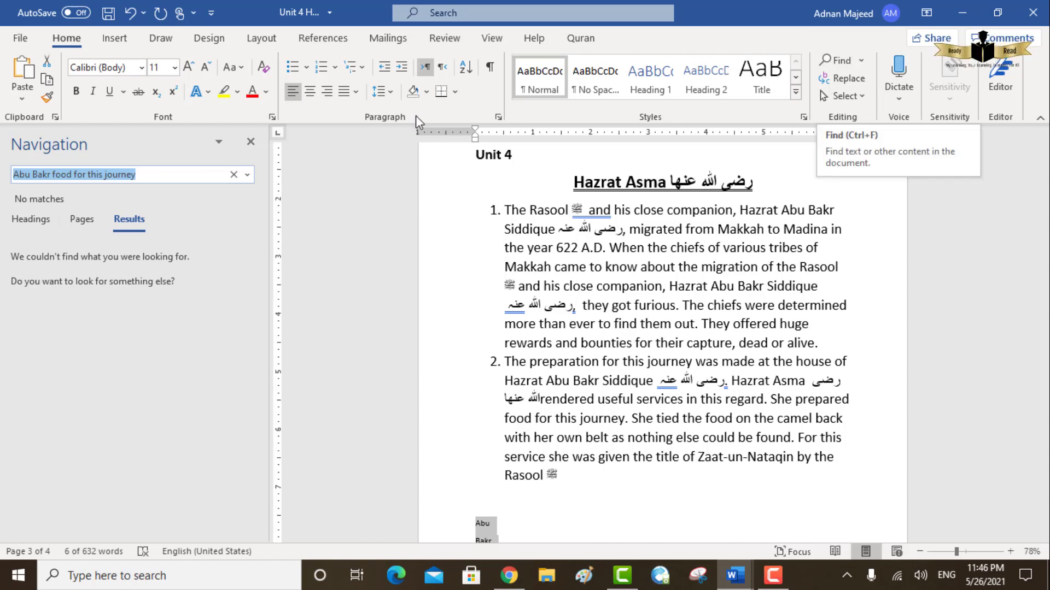
pyautogui.click(172, 174)
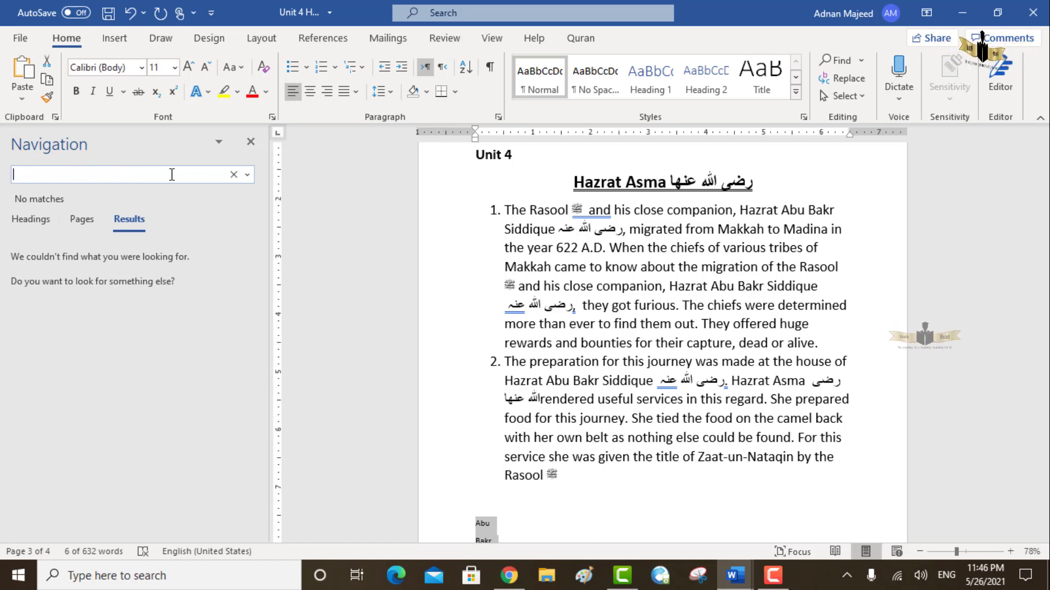
pyautogui.write('t')
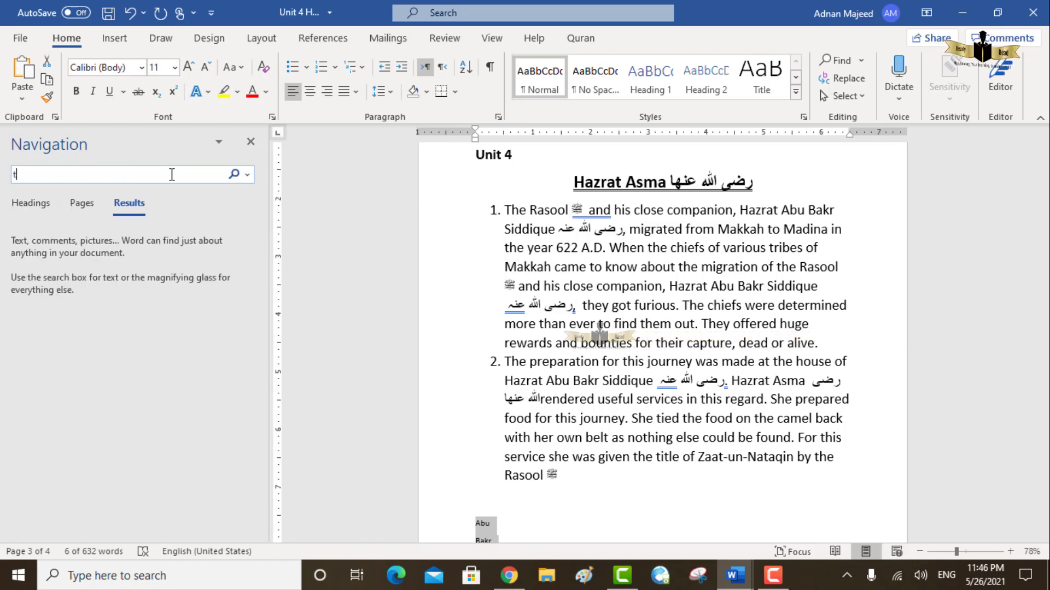
pyautogui.write('he che')
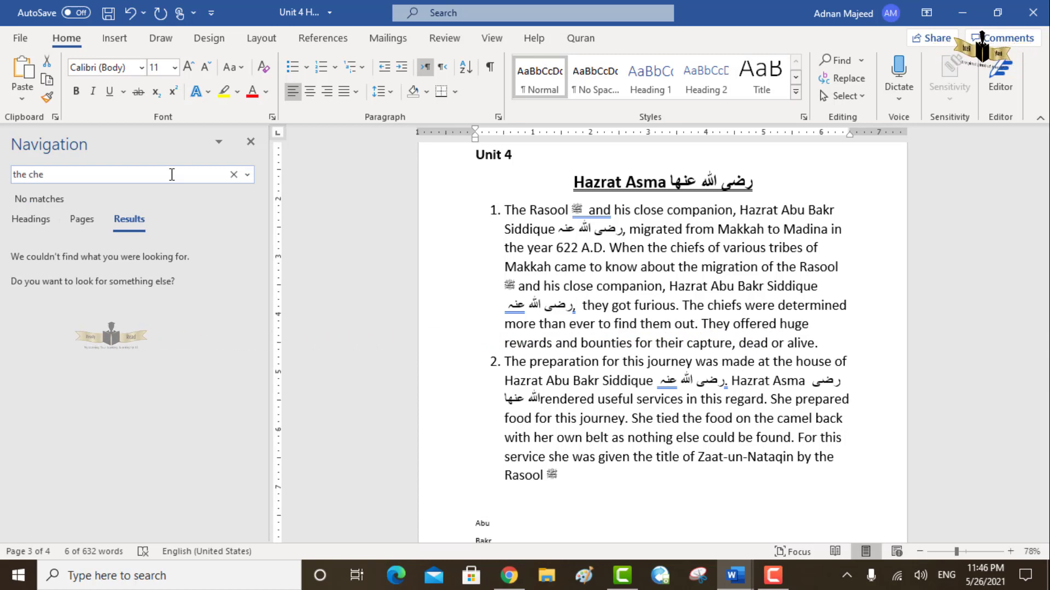
pyautogui.press('BackSpace')
pyautogui.write('ie')
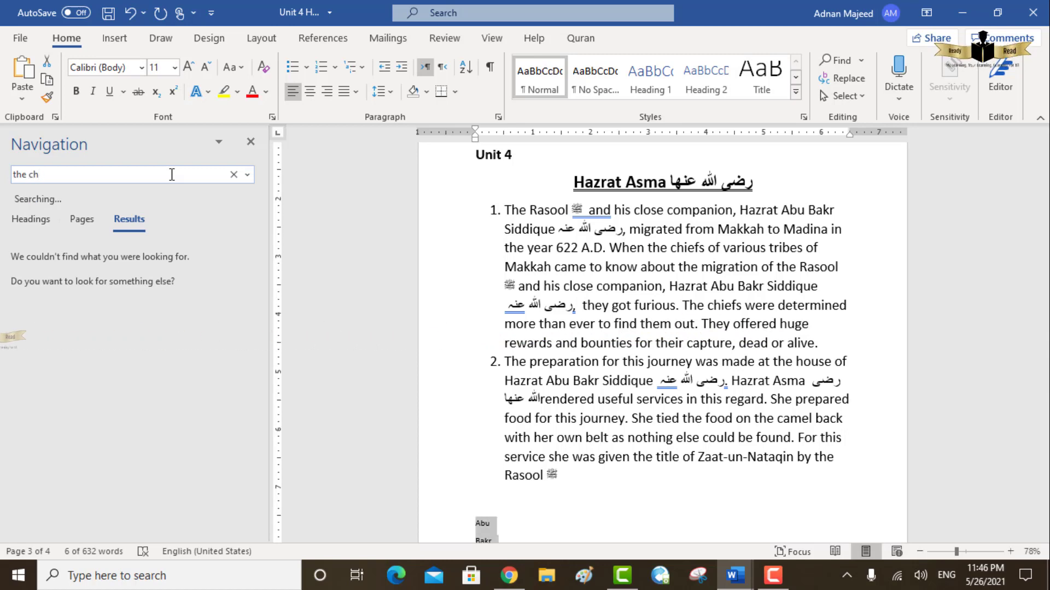
pyautogui.write('f')
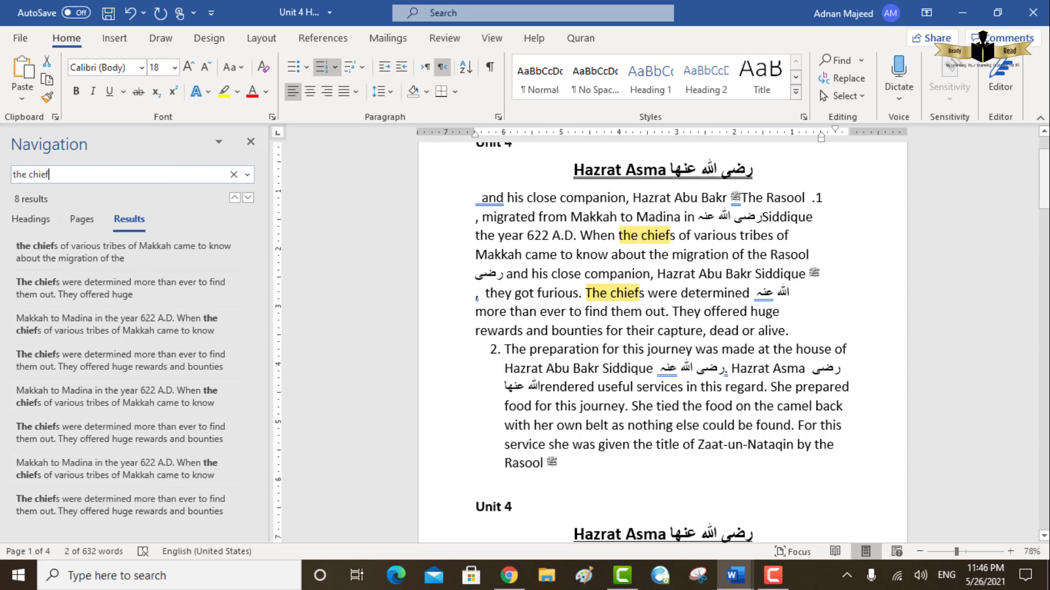
pyautogui.moveTo(1045, 186); pyautogui.dragTo(1044, 252)
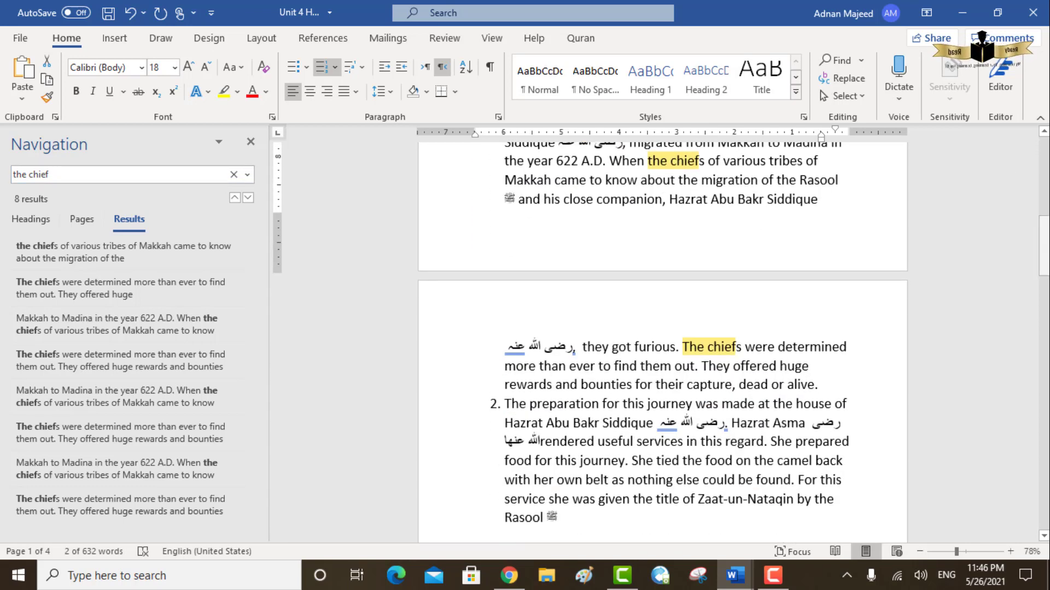
# - Replace all occurrences of "the chief" with "leader" throughout the document and check the replaced words in the first list item
pyautogui.click(860, 81)
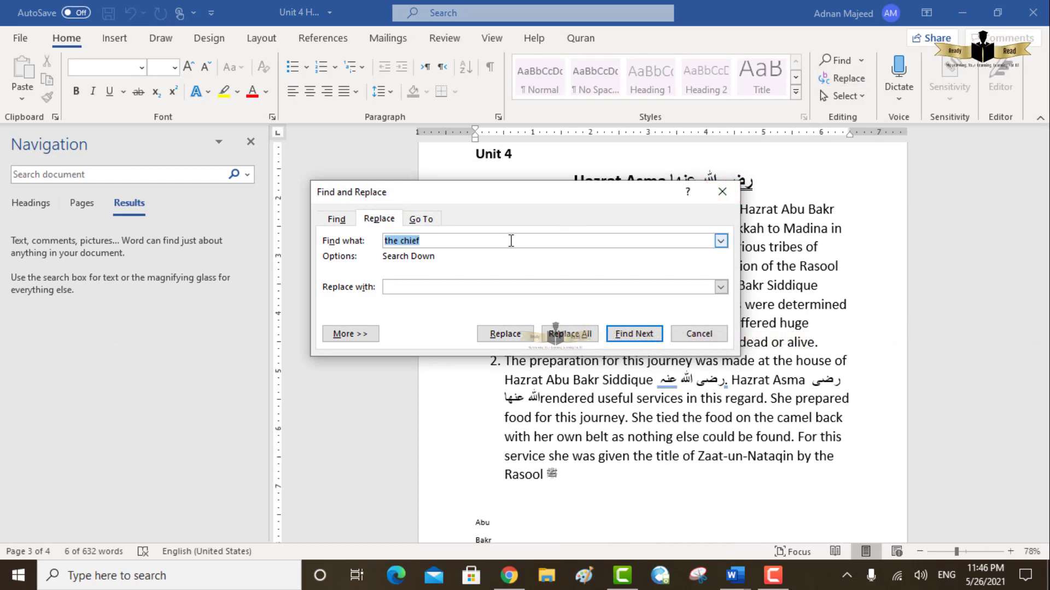
pyautogui.click(446, 289)
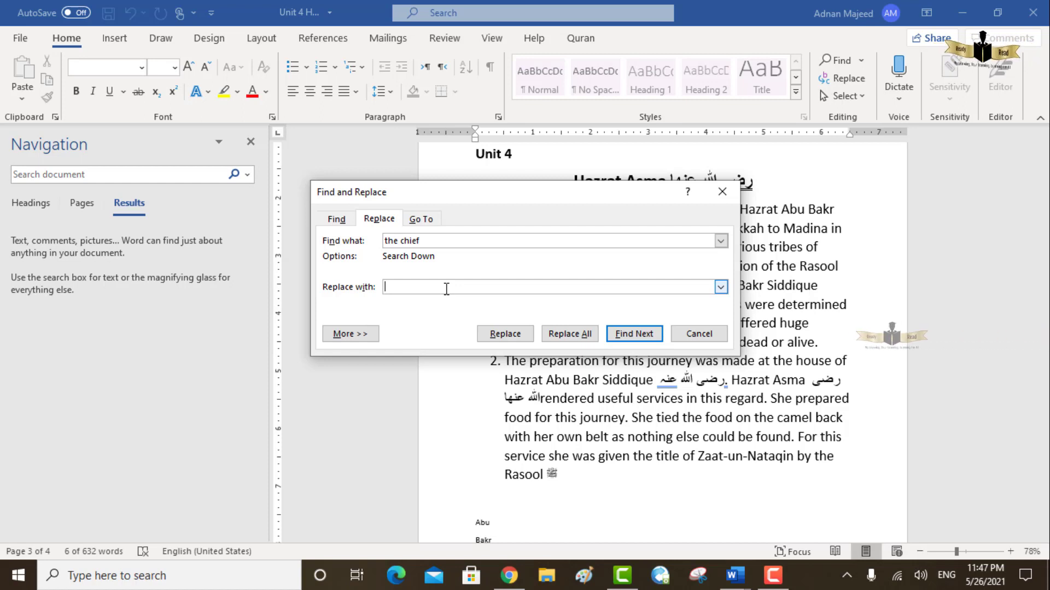
pyautogui.write('leader')
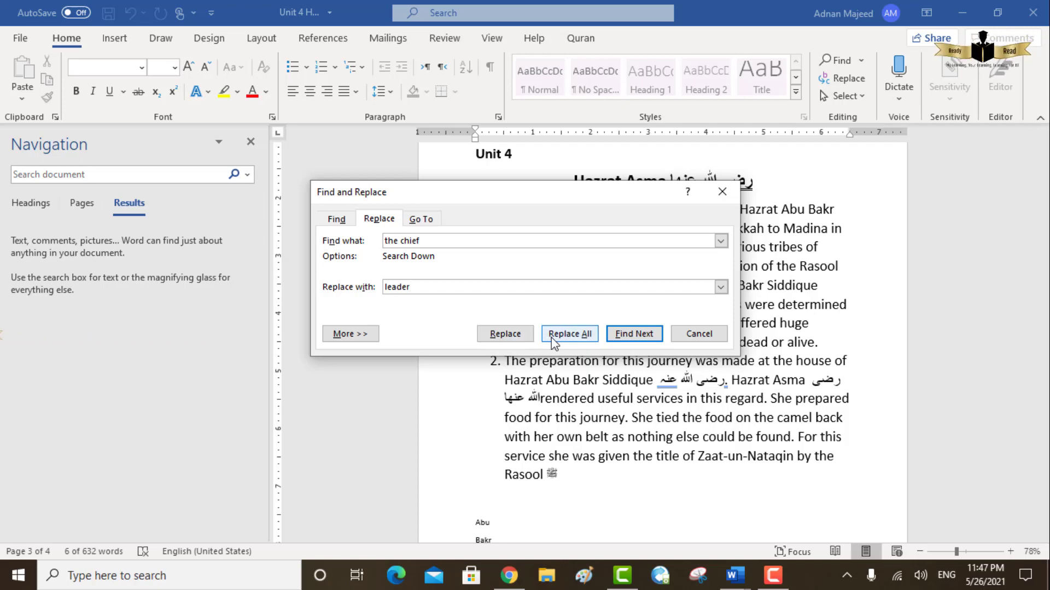
pyautogui.click(579, 339)
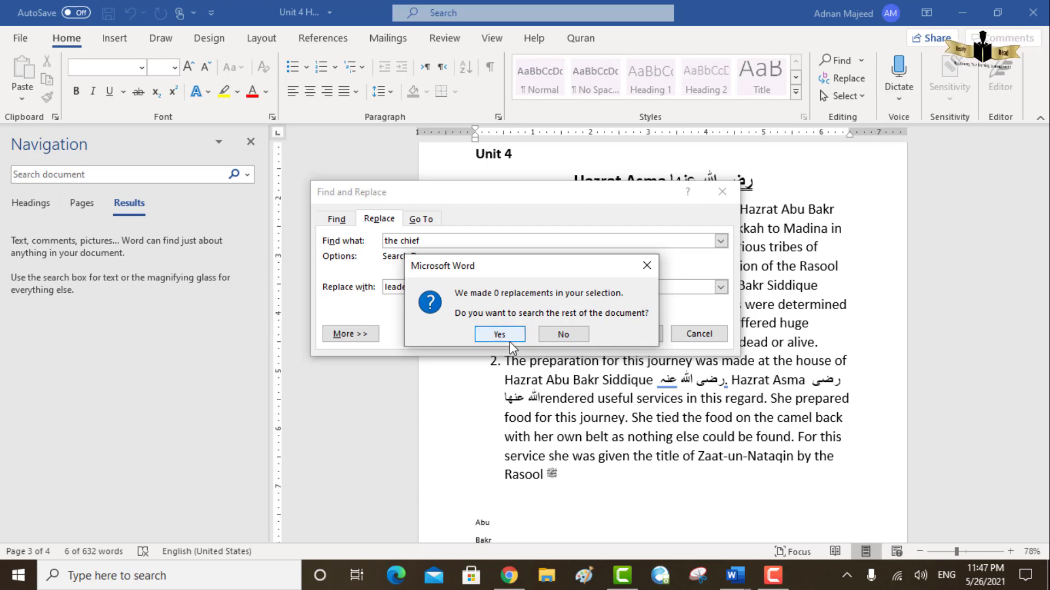
pyautogui.click(510, 342)
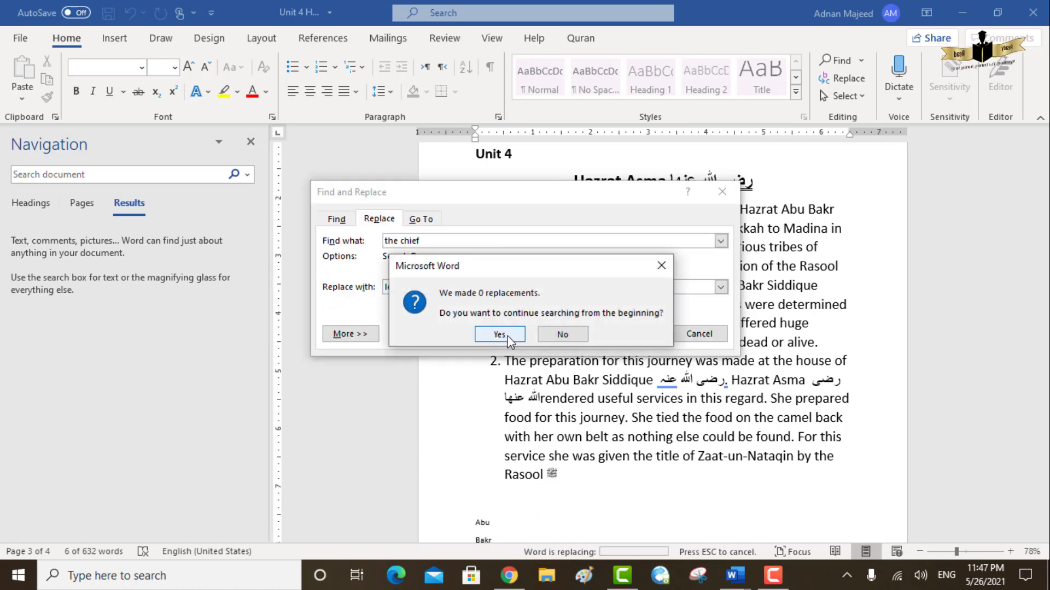
pyautogui.click(510, 340)
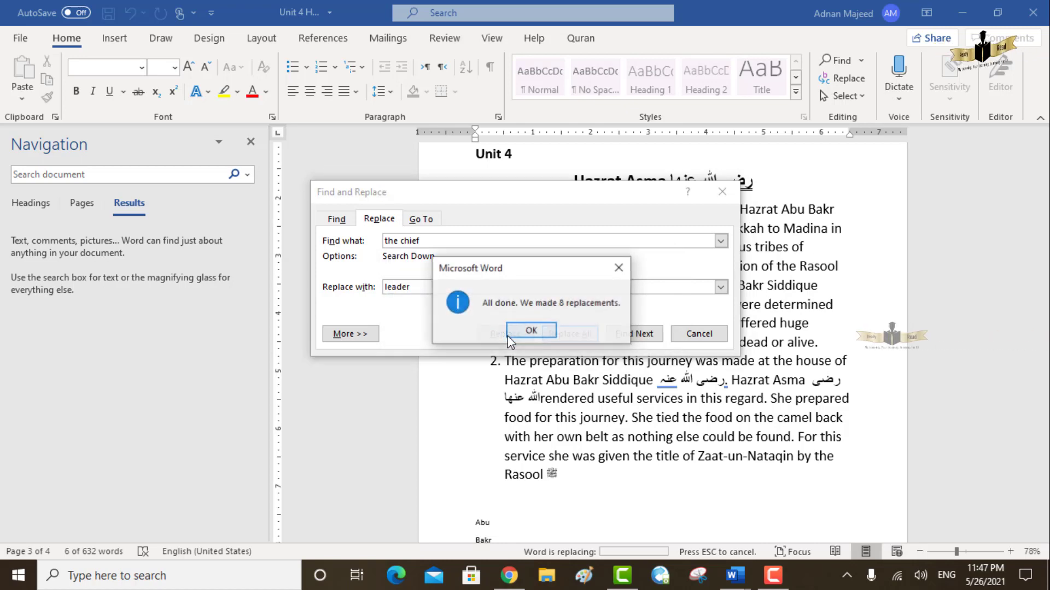
pyautogui.click(529, 332)
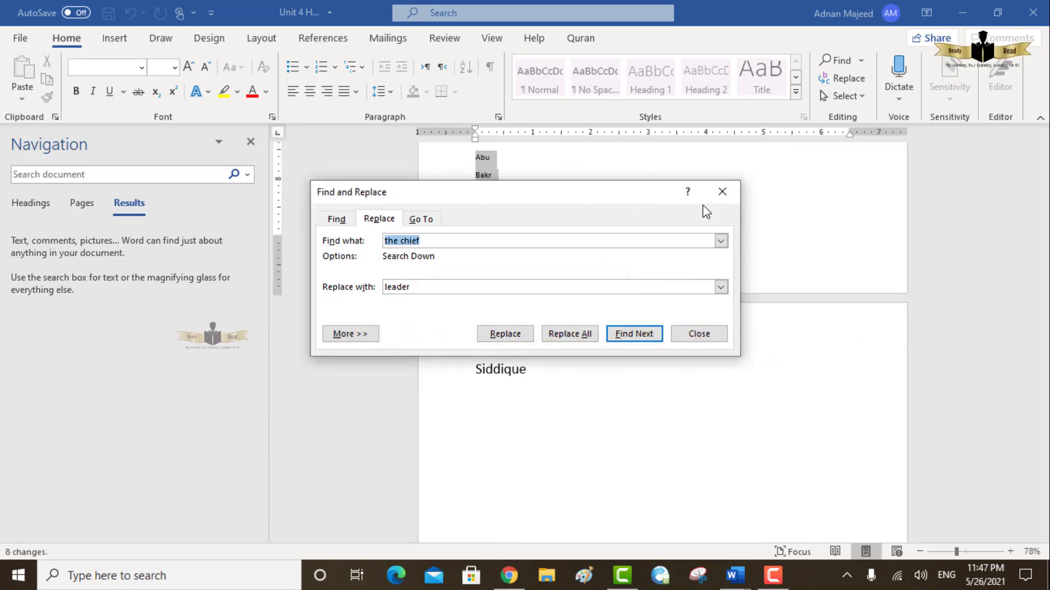
pyautogui.click(717, 197)
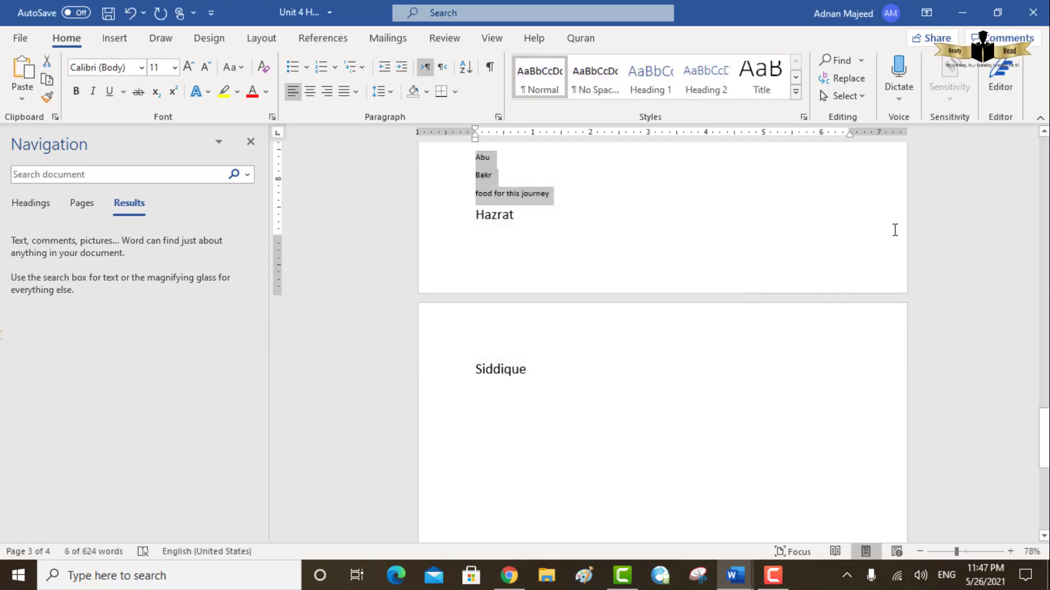
pyautogui.moveTo(1044, 437); pyautogui.dragTo(1044, 380)
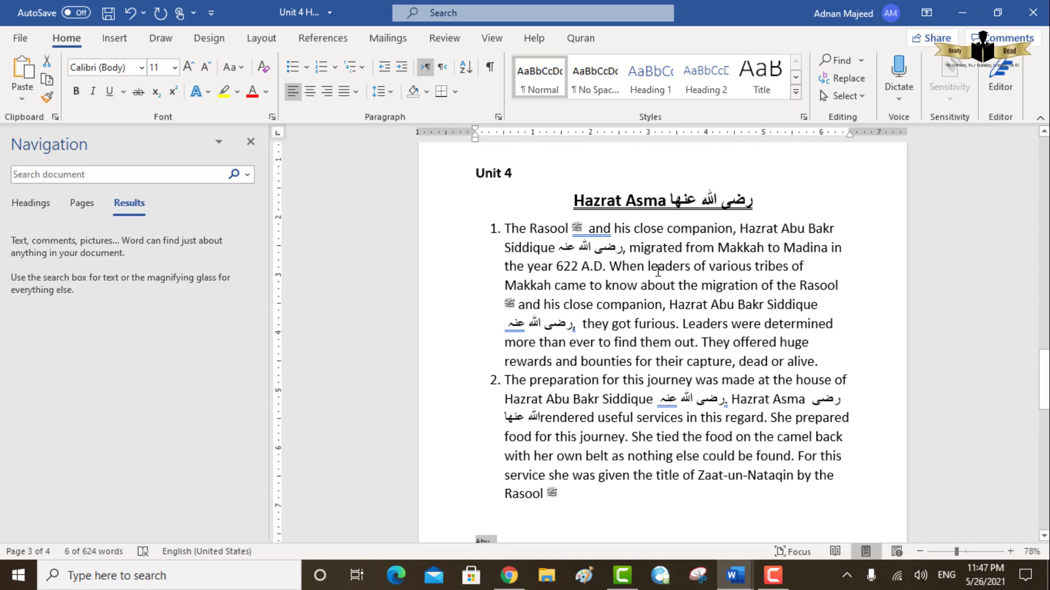
pyautogui.moveTo(650, 270); pyautogui.dragTo(690, 275)
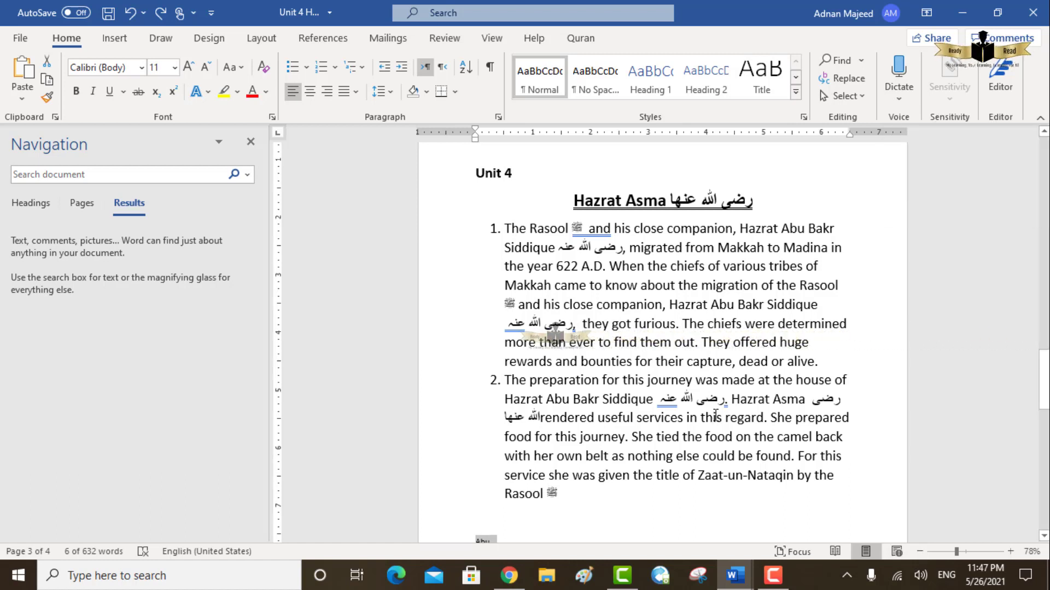
pyautogui.moveTo(509, 576)
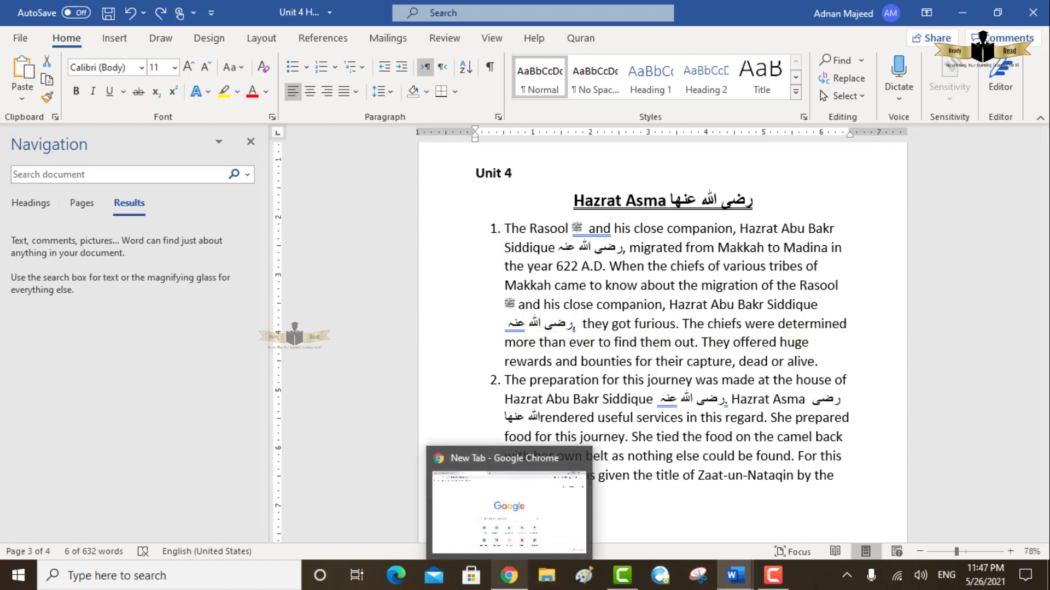
pyautogui.click(519, 585)
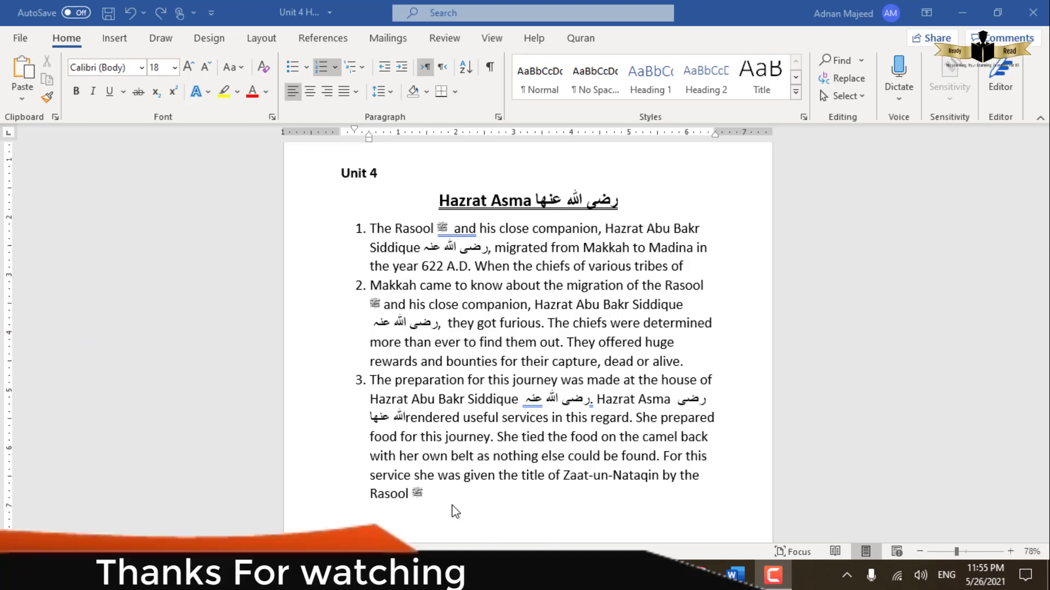
# - Replace the word "huge" in the second list item with a paragraph break, so "rewards and bounties" starts a new numbered item
pyautogui.tripleClick(678, 352)
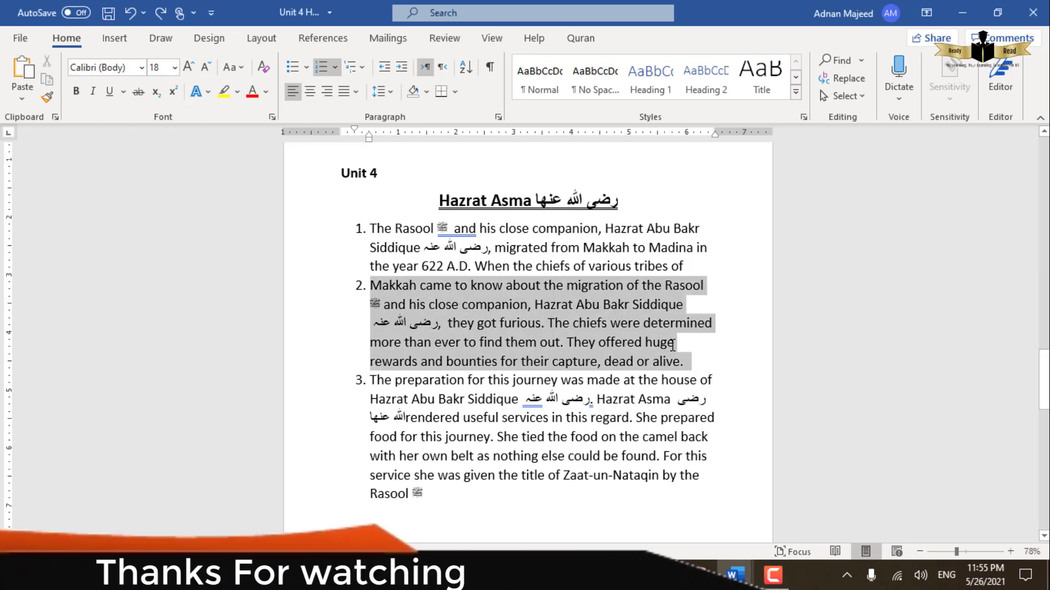
pyautogui.click(680, 354)
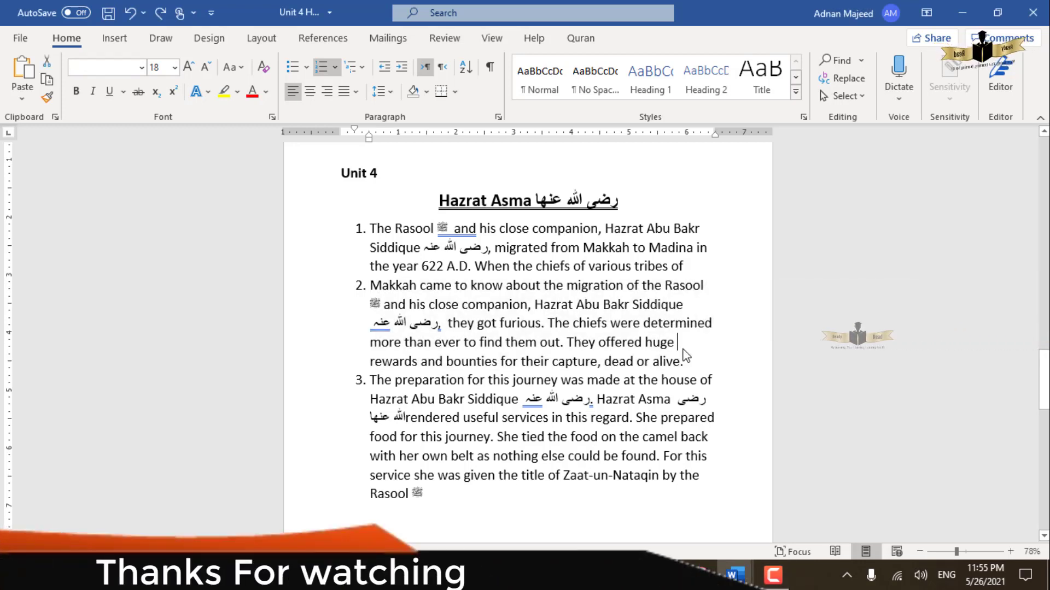
pyautogui.doubleClick(678, 353)
pyautogui.press('Return')
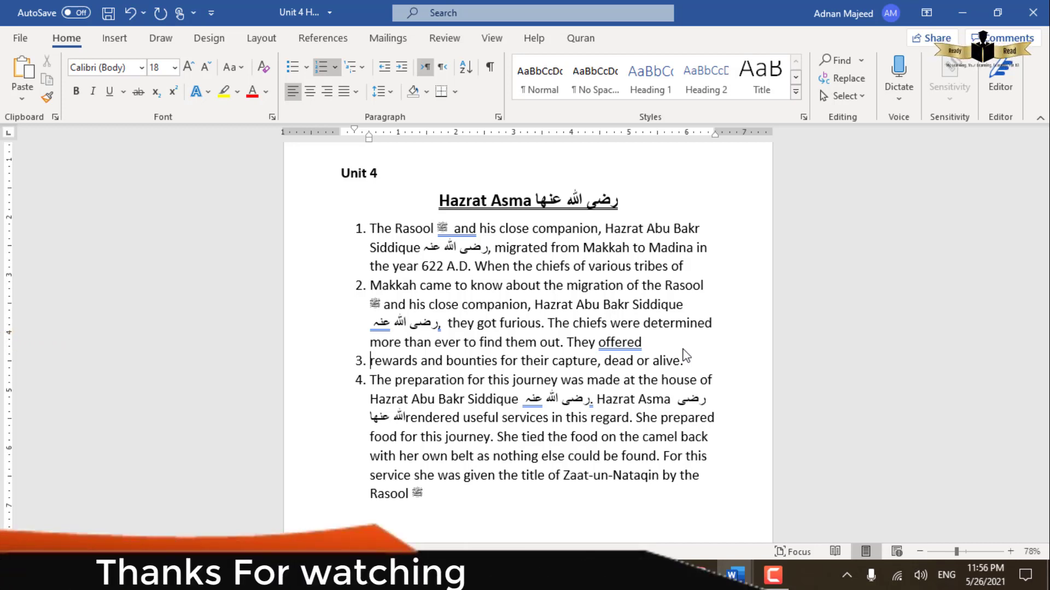
# - Switch the "rewards and bounties" list item back and forth between right-to-left and left-to-right text direction
pyautogui.click(442, 66)
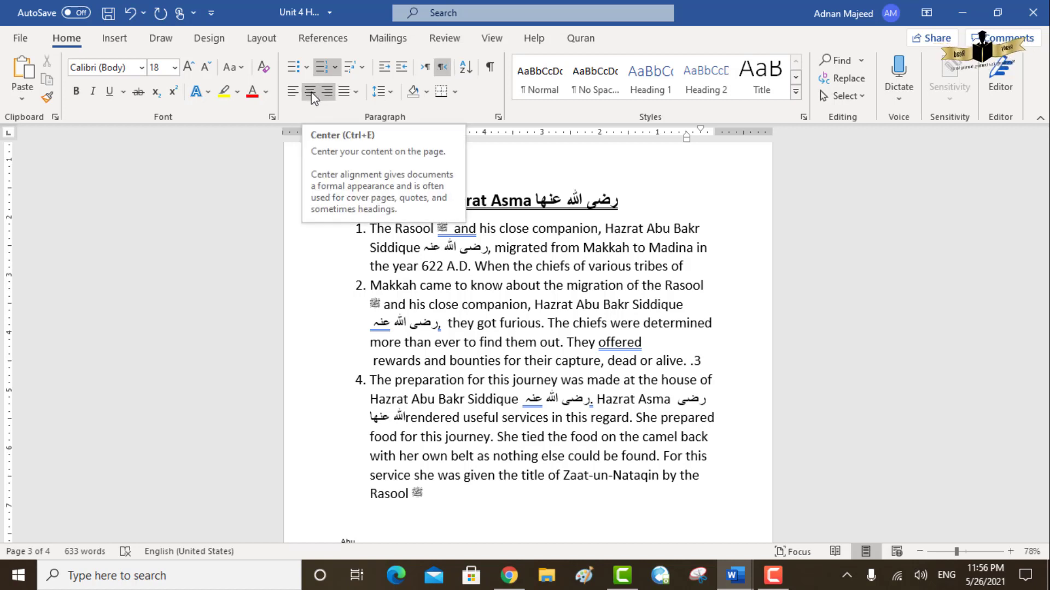
pyautogui.click(426, 64)
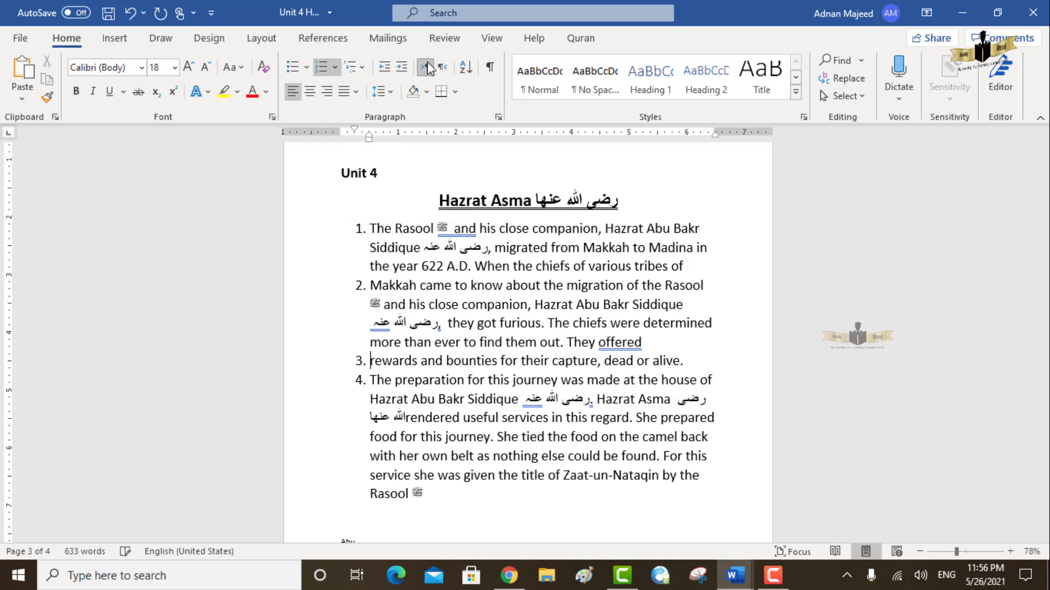
pyautogui.click(442, 67)
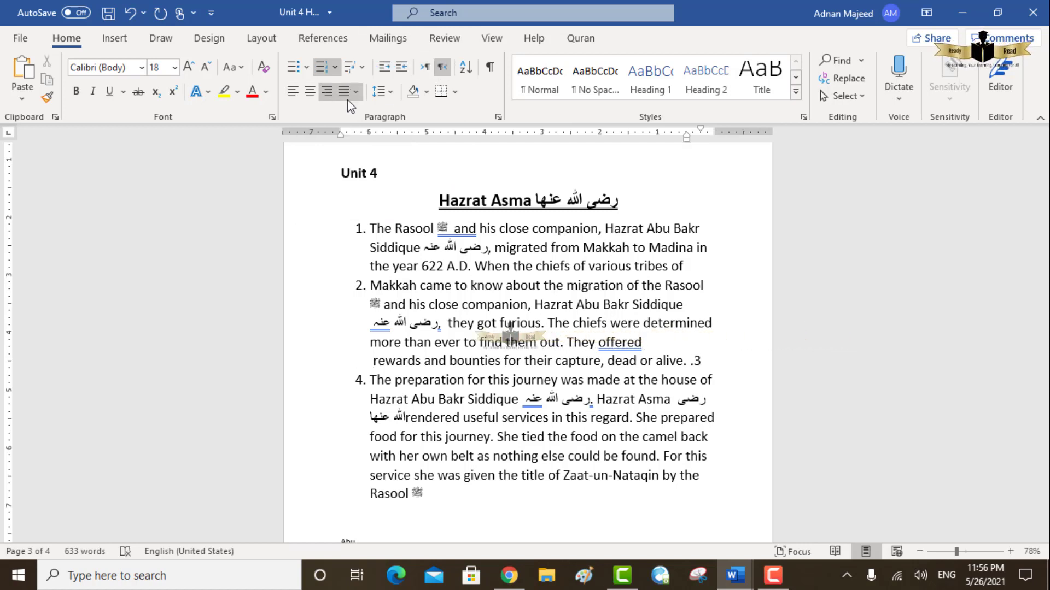
pyautogui.click(428, 74)
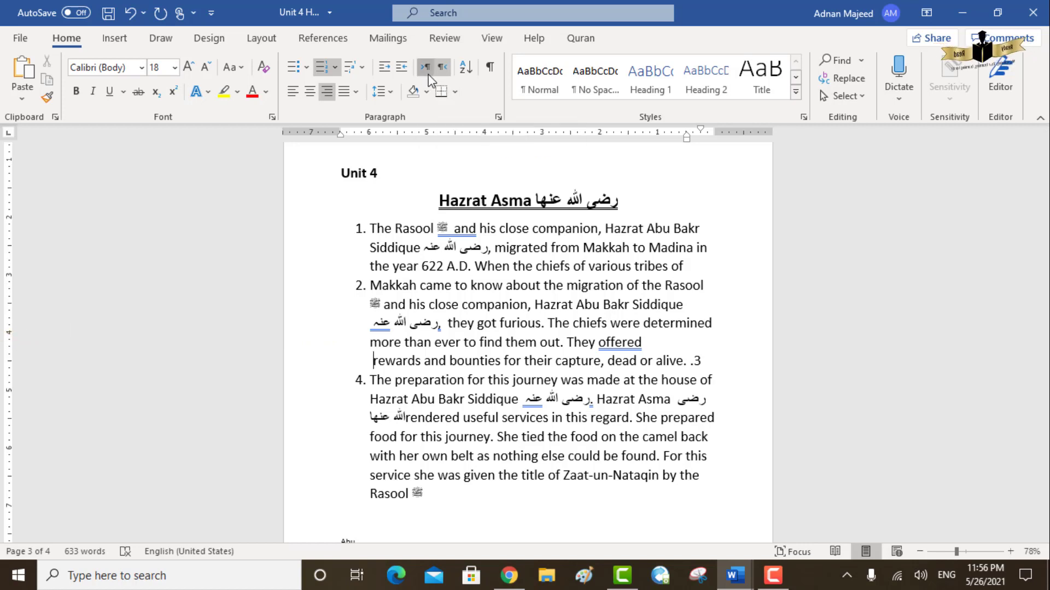